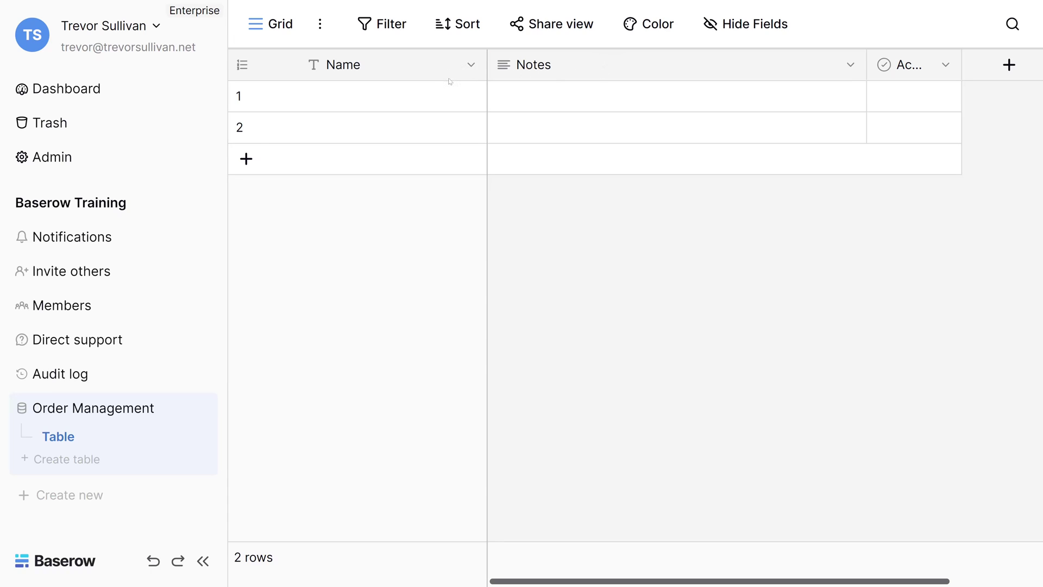
left_click(471, 65)
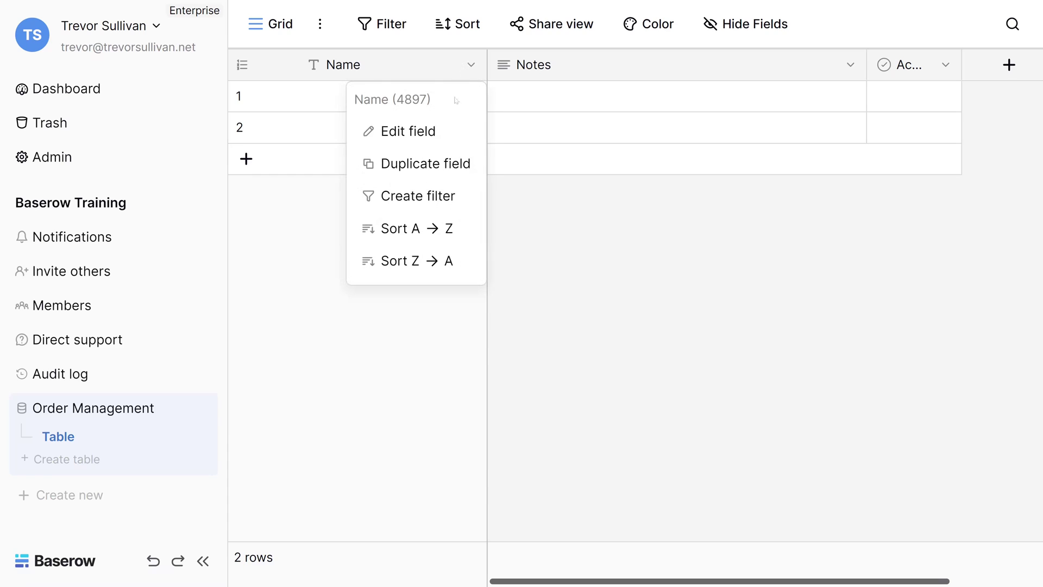
left_click(427, 142)
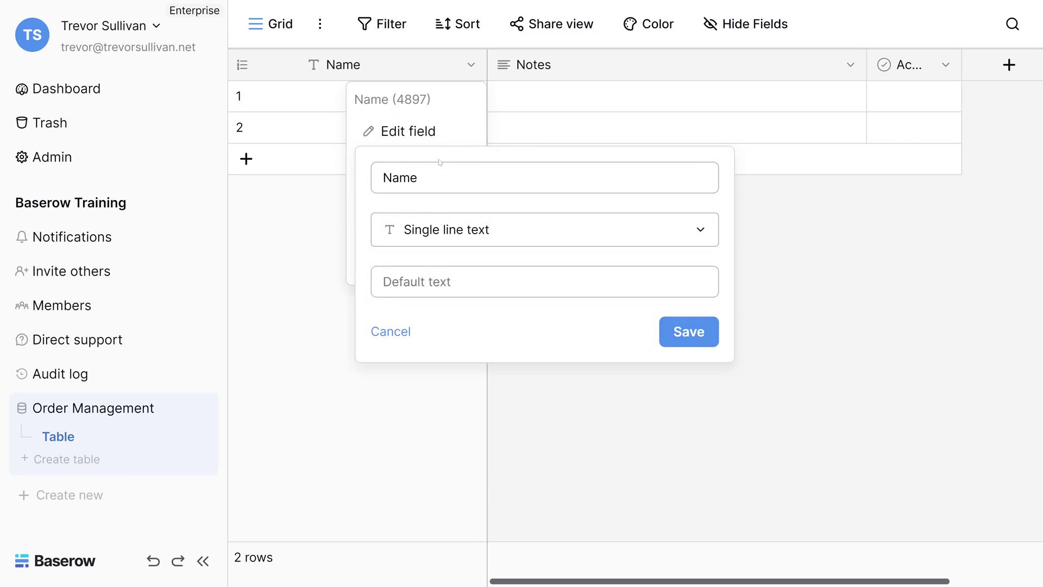
left_click(466, 230)
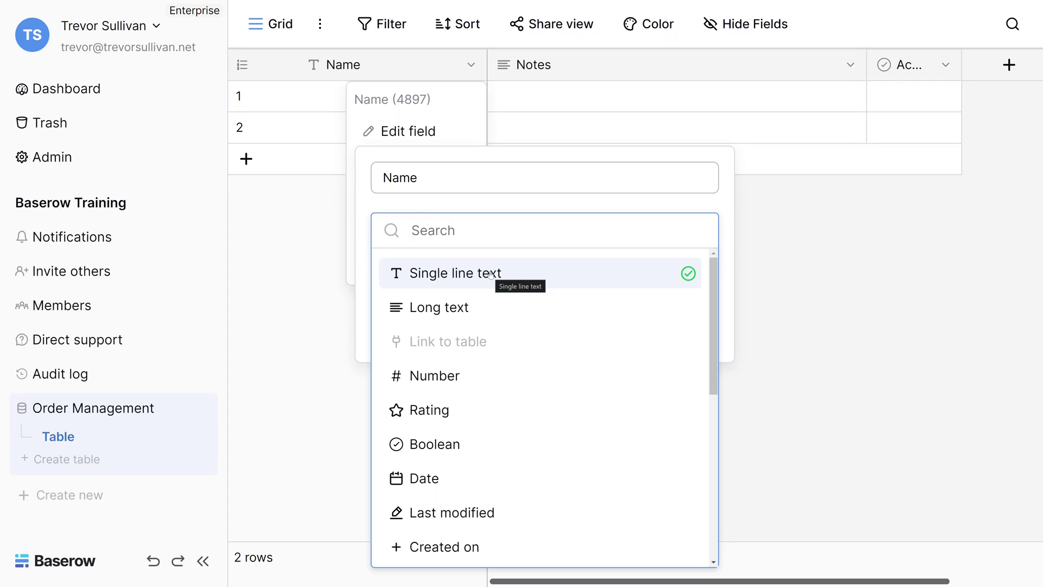
left_click(311, 289)
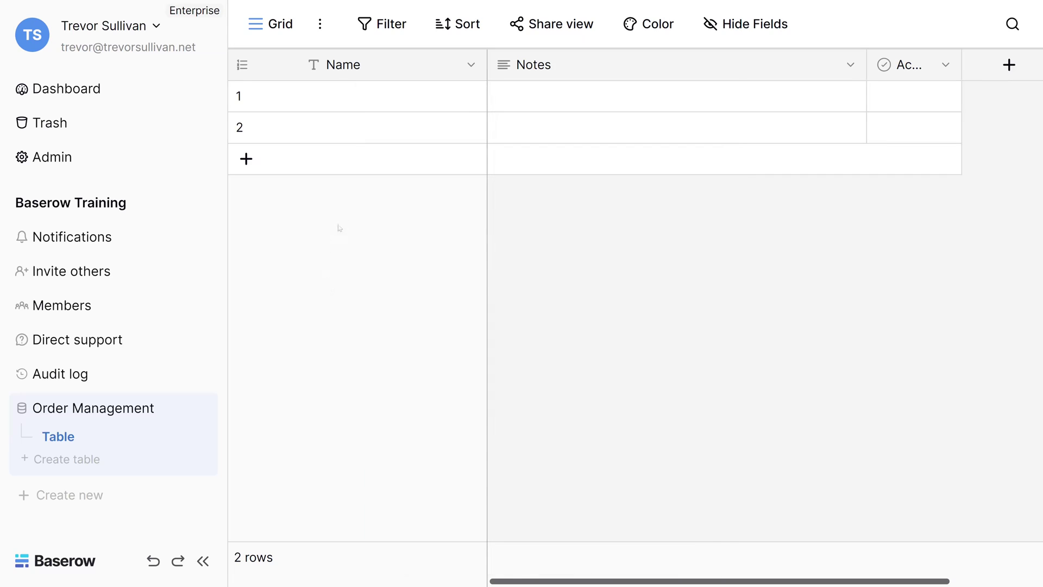
Step: Widen the Active column to show its full title and enter a person's full name in row 1's Name
left_click_drag(962, 65, 997, 64)
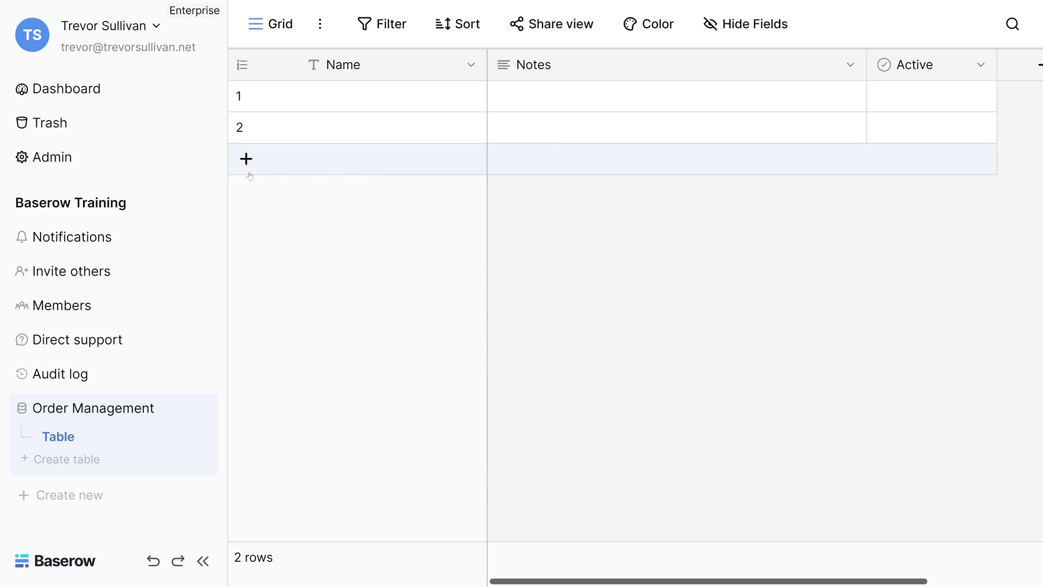
left_click(386, 97)
key("Return")
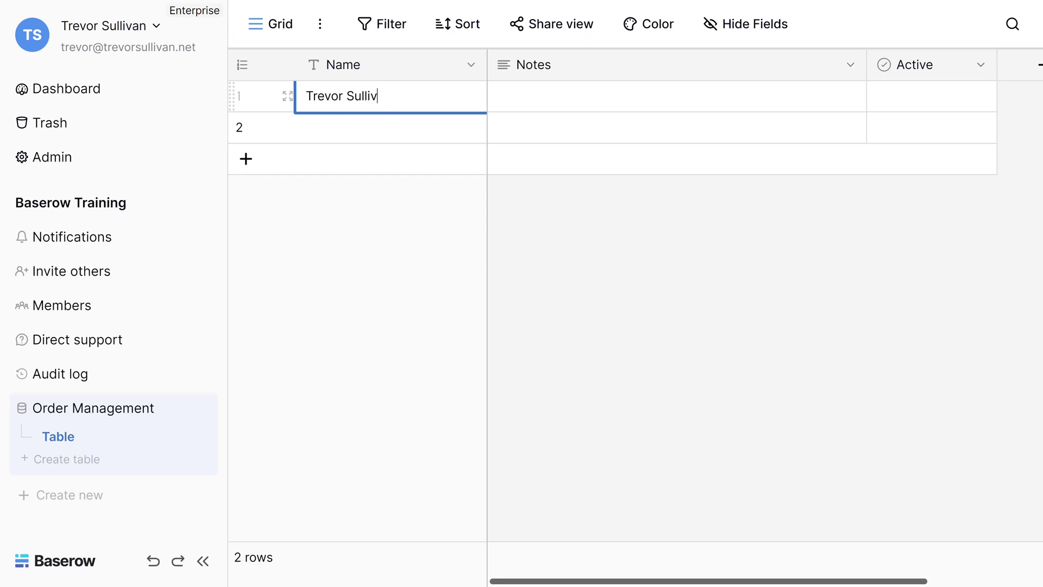
key("Return")
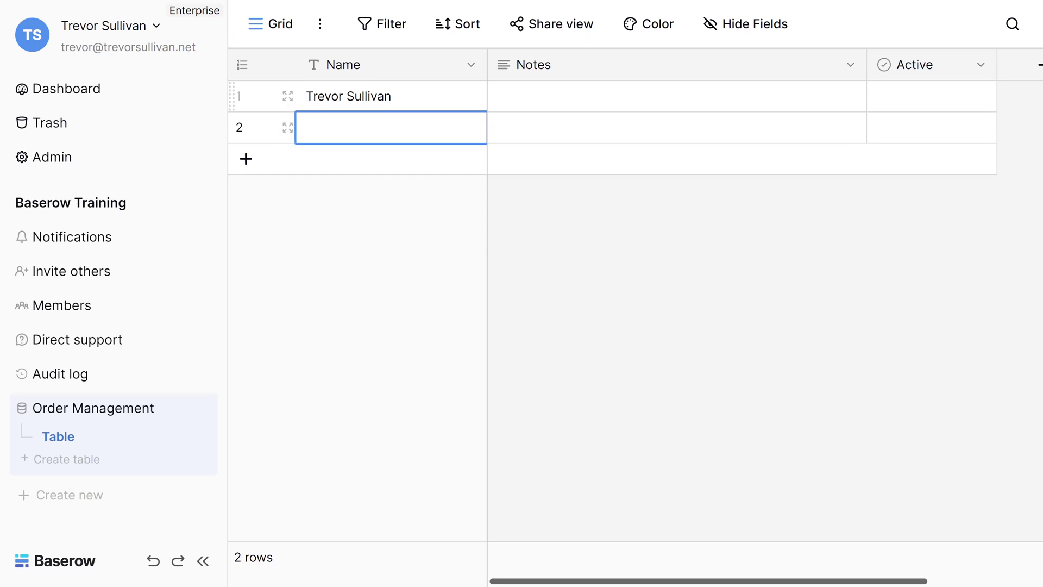
left_click(471, 66)
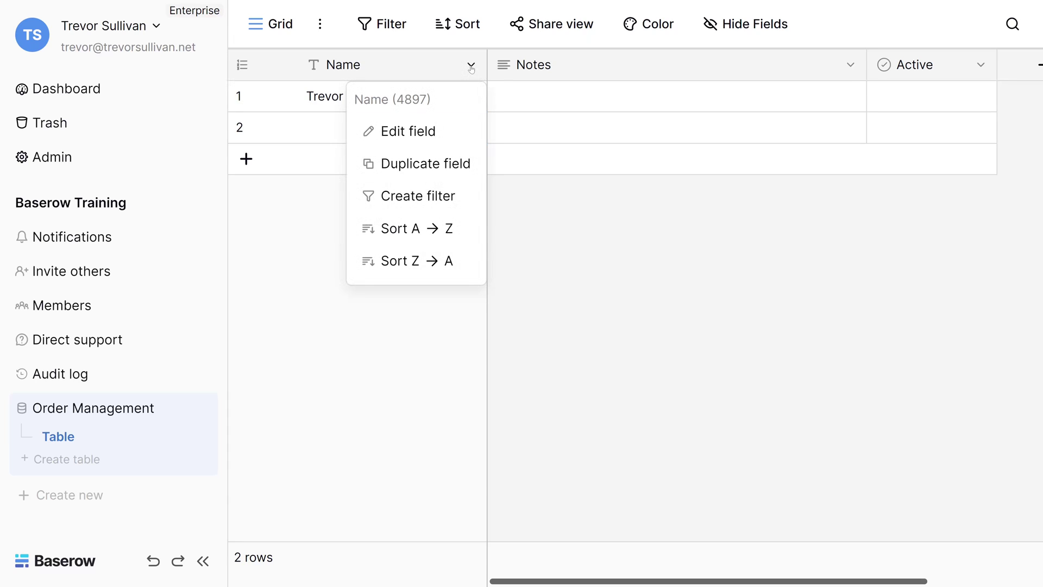
left_click(421, 136)
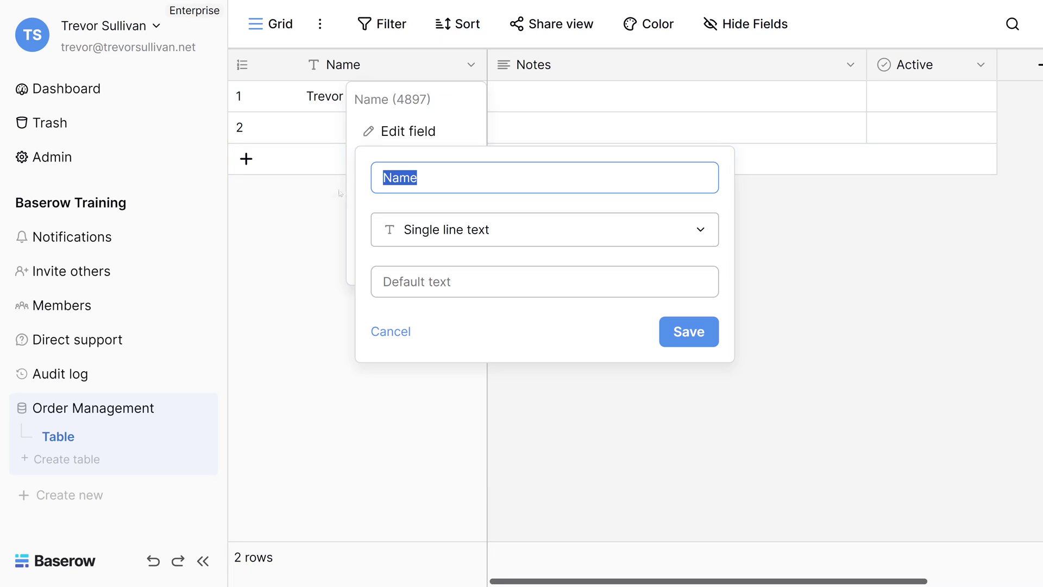
left_click(539, 235)
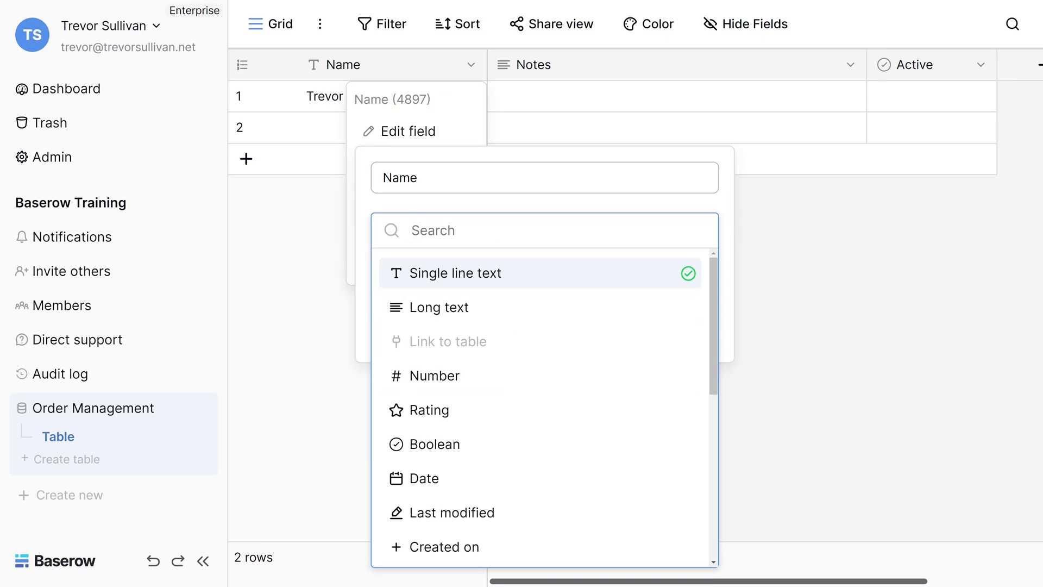
left_click(478, 273)
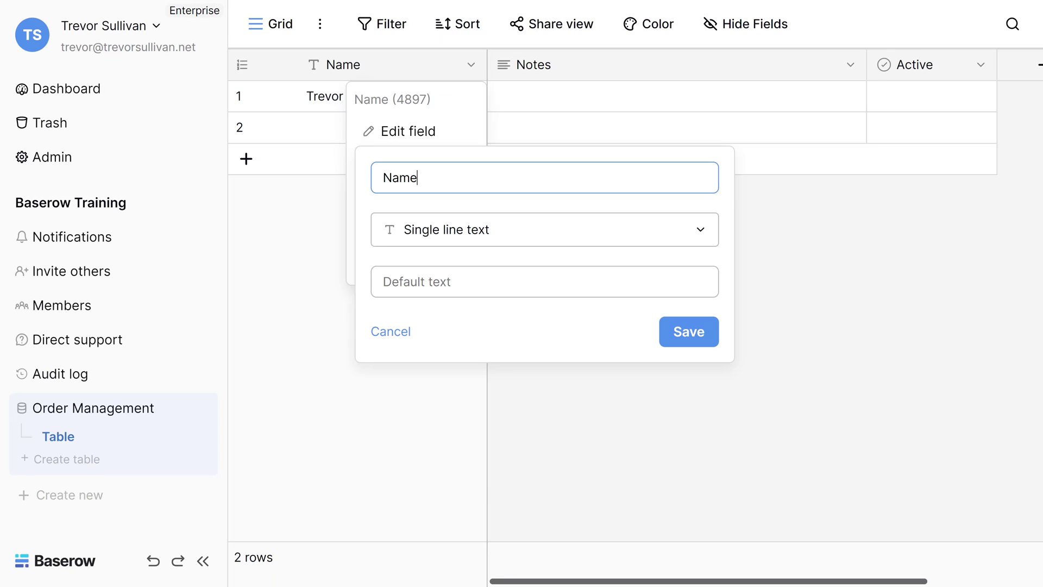
left_click(383, 281)
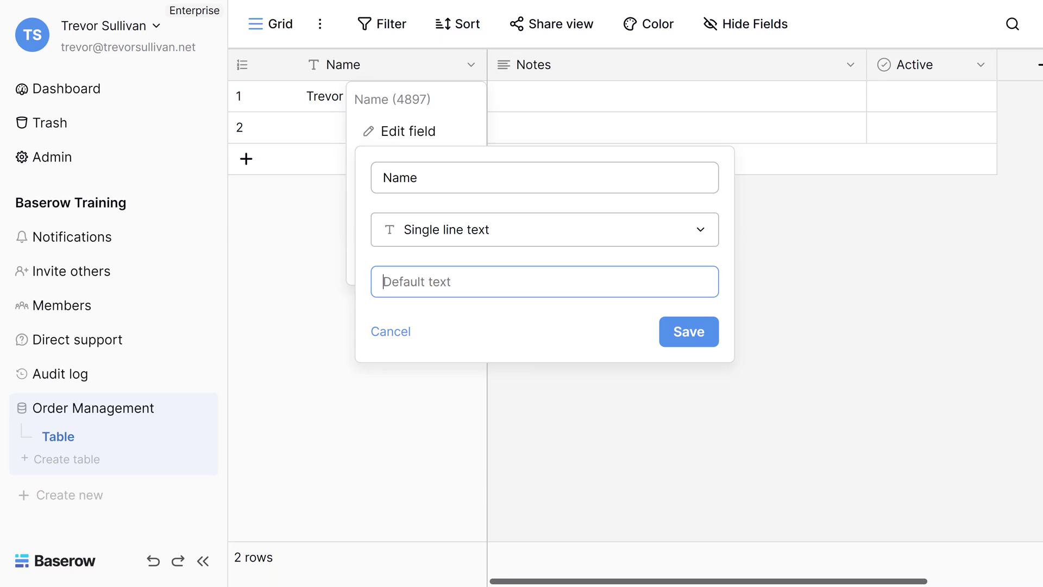
left_click(418, 177)
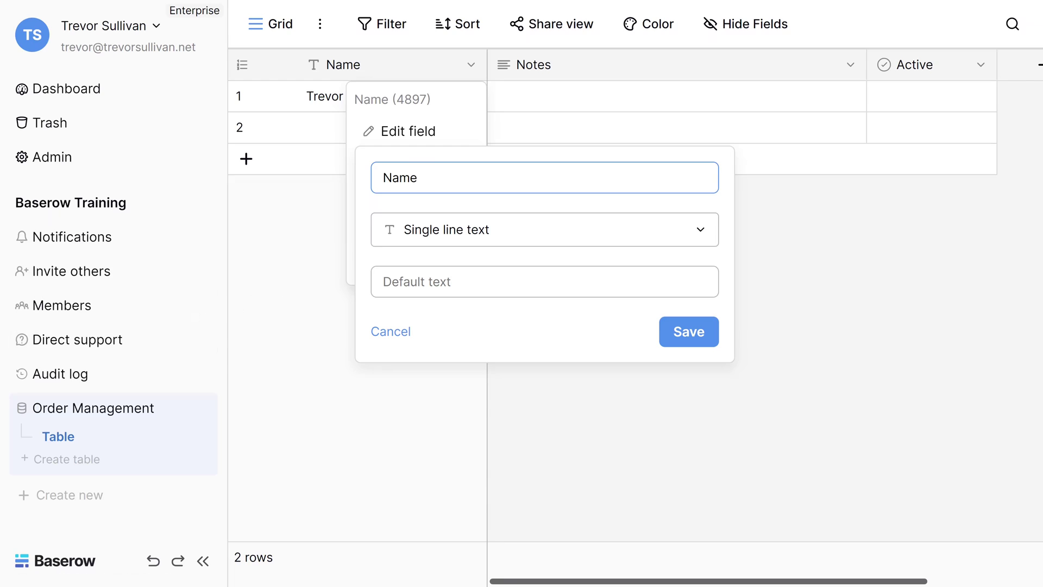
left_click(465, 230)
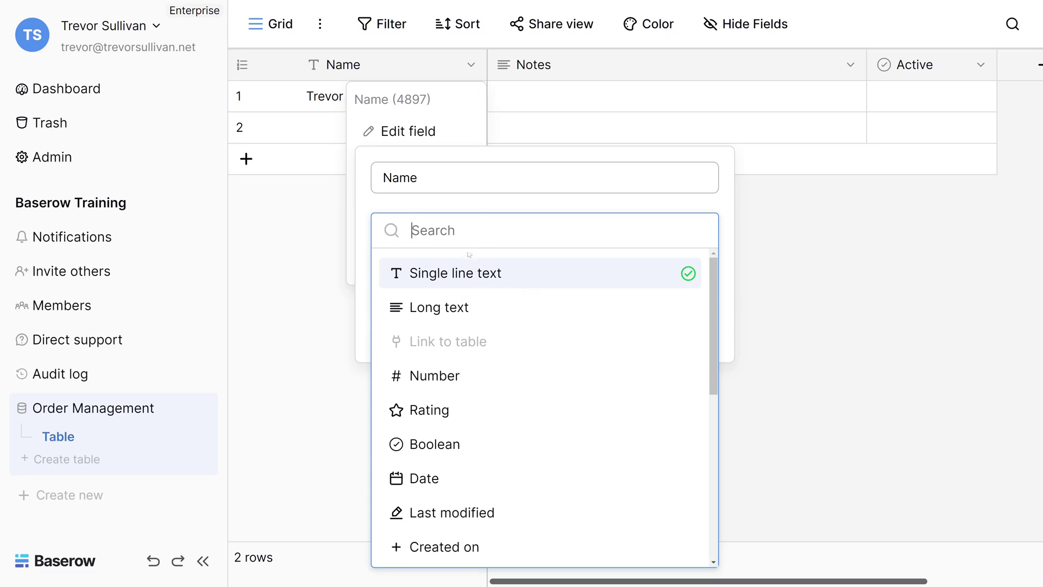
left_click(478, 208)
left_click(789, 226)
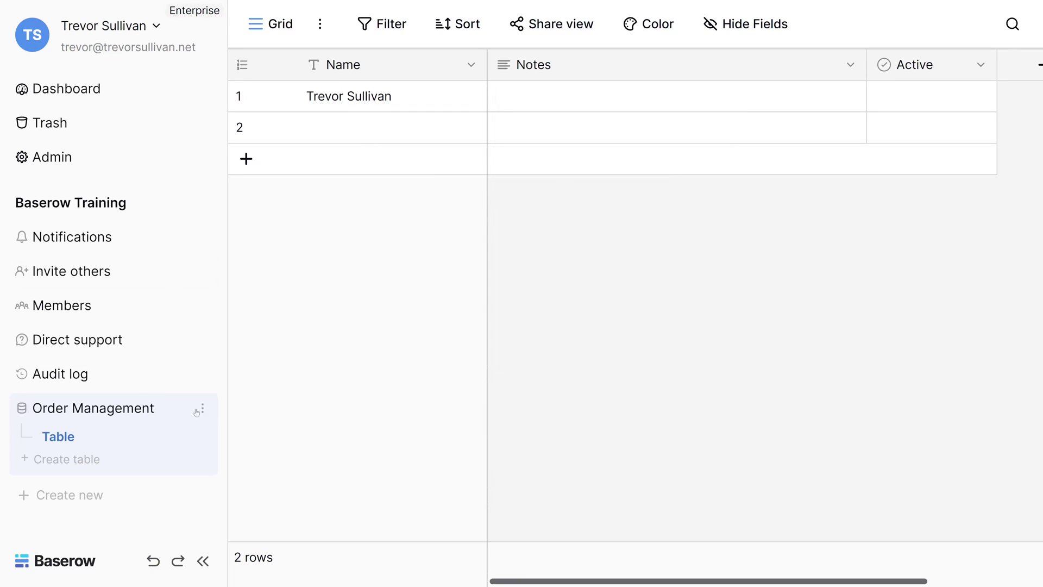
Step: Create a new table named Customers in the Order Management database
mouse_move(201, 410)
left_click(78, 461)
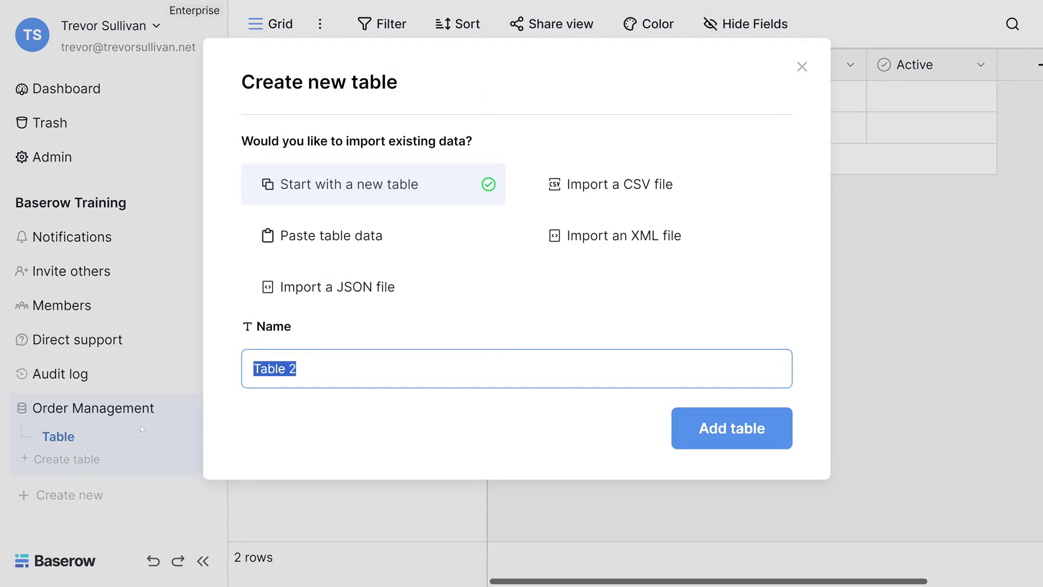
key("End")
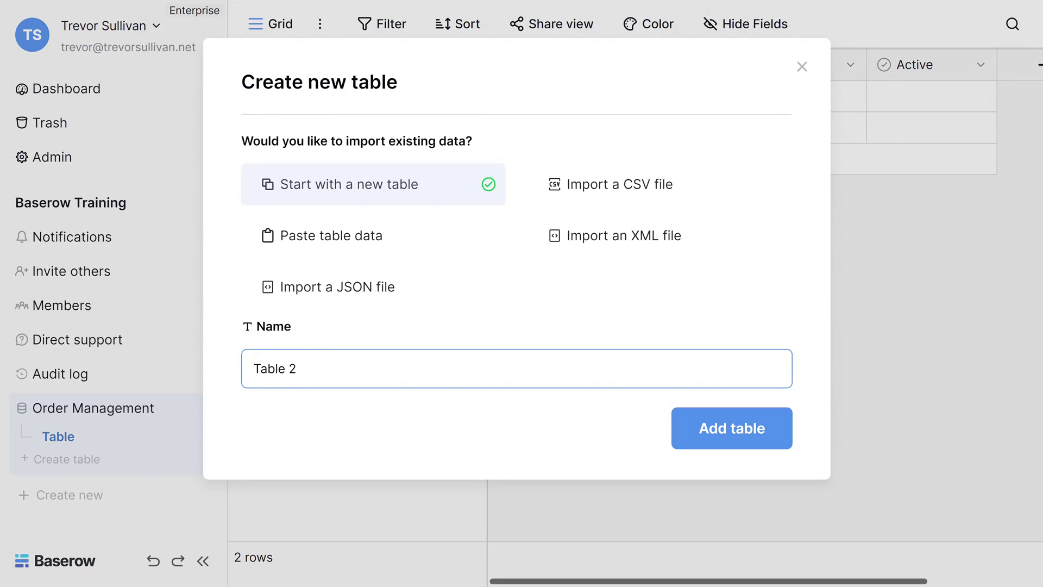
key("shift+Left")
key("shift+Left")
key("shift+Left")
key("shift+Left")
key("shift+Left")
key("shift+Left")
key("shift+Left")
type("Customers")
key("Return")
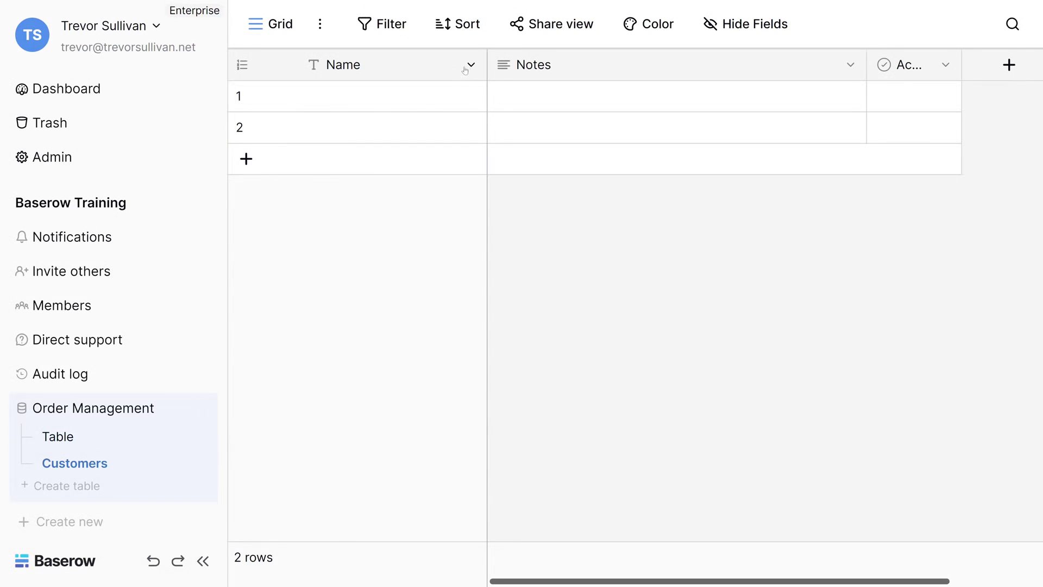
Step: Rename the Customers table's Name field to Customer Name
left_click(471, 66)
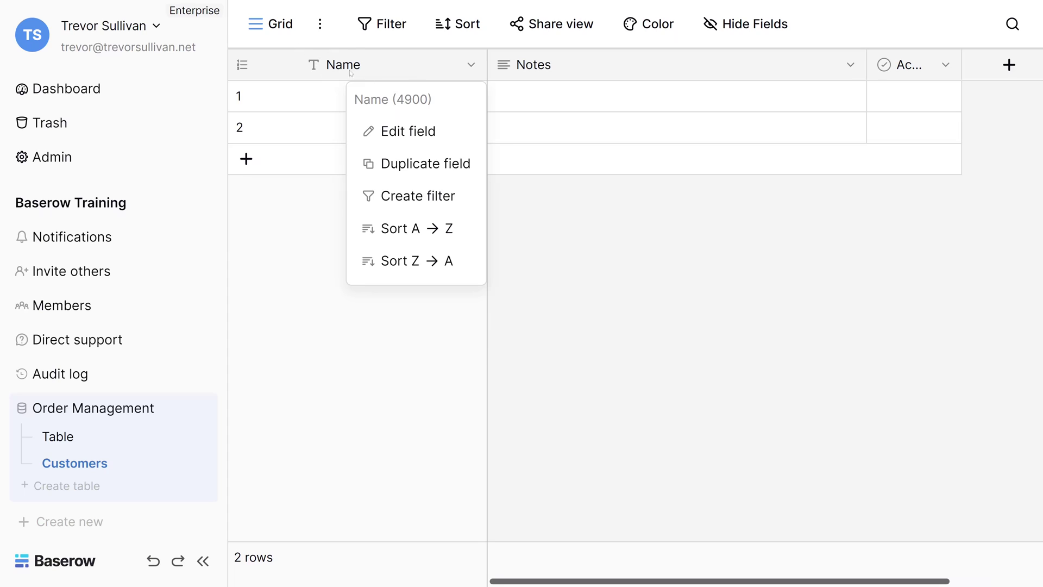
left_click(417, 133)
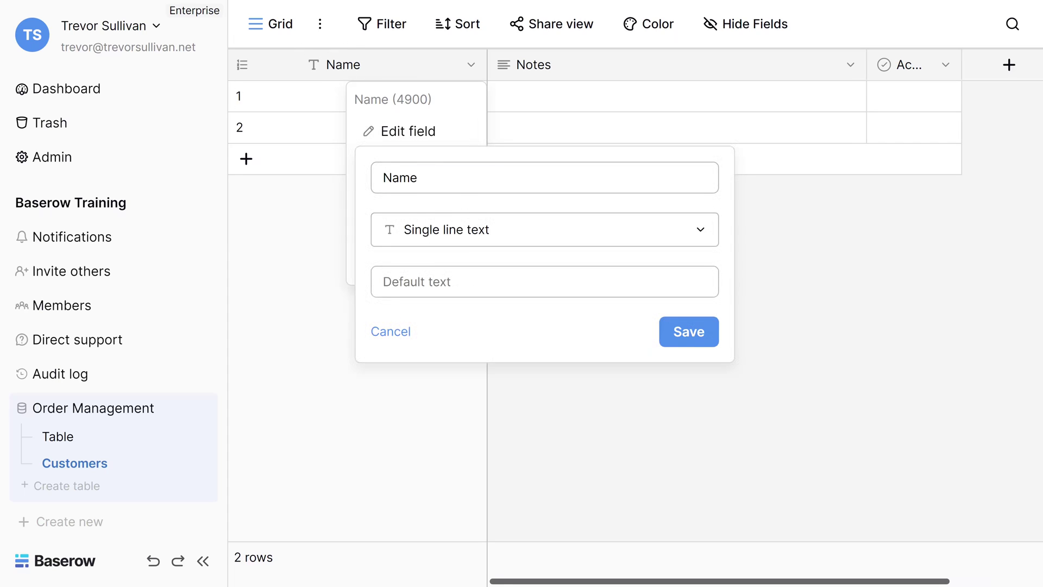
key("ctrl+a")
key("Home")
type("Cu")
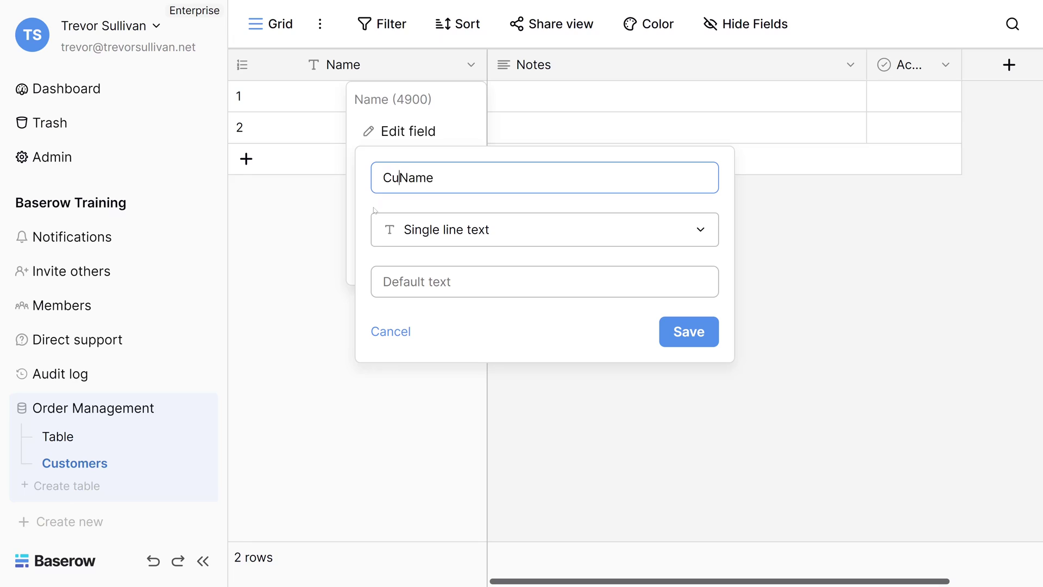
type("stomer")
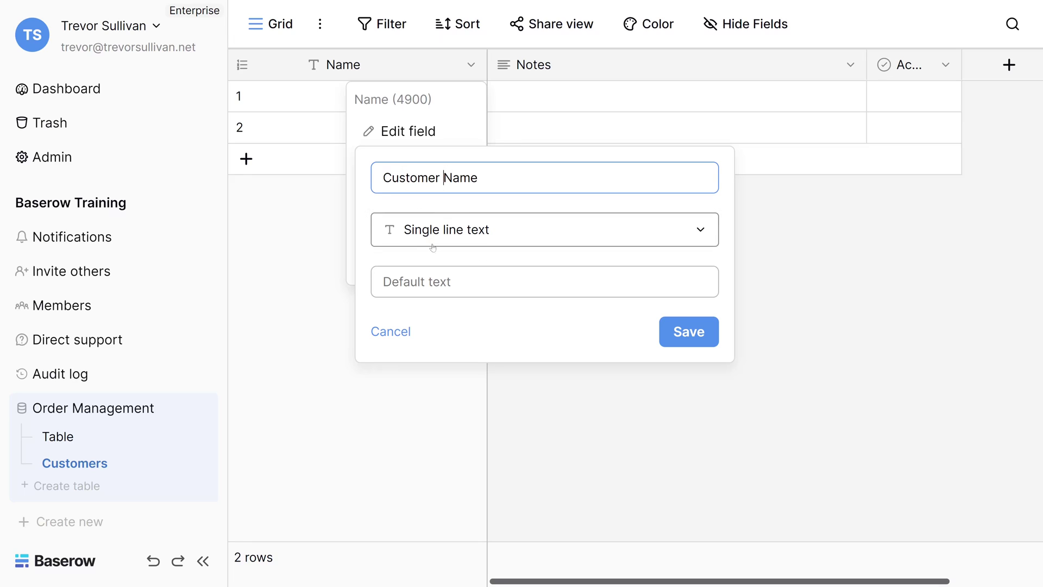
left_click(688, 329)
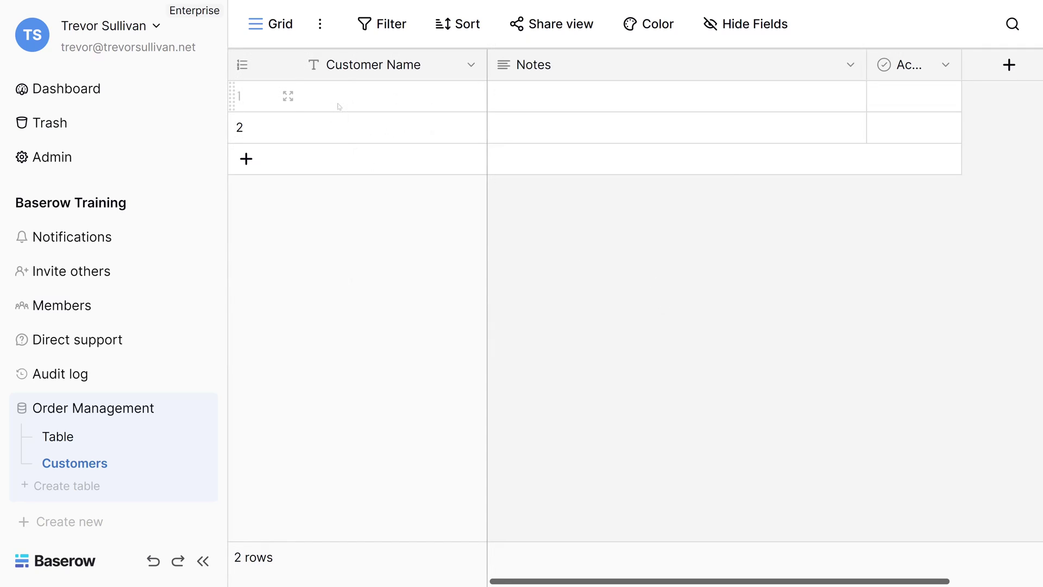
Step: Paste the customers Clipper Ship, Dairy Fresh and Dandy Boy Apples into three rows
left_click(339, 105)
double_click(345, 101)
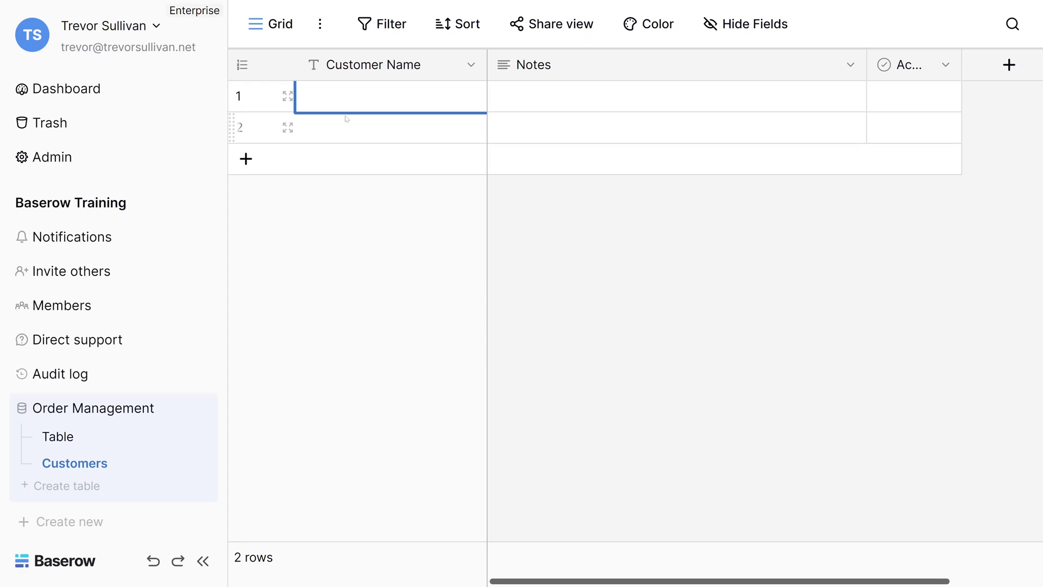
type("Clipper Ship Dairy Fresh Dandy Boy Apples")
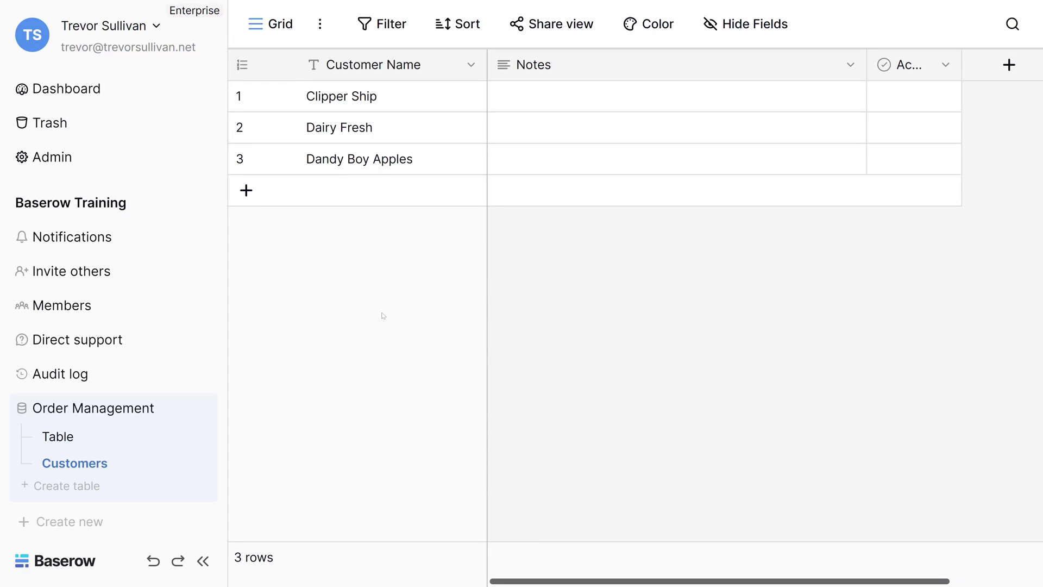
Step: Rename the table called Table to Orders
left_click(59, 443)
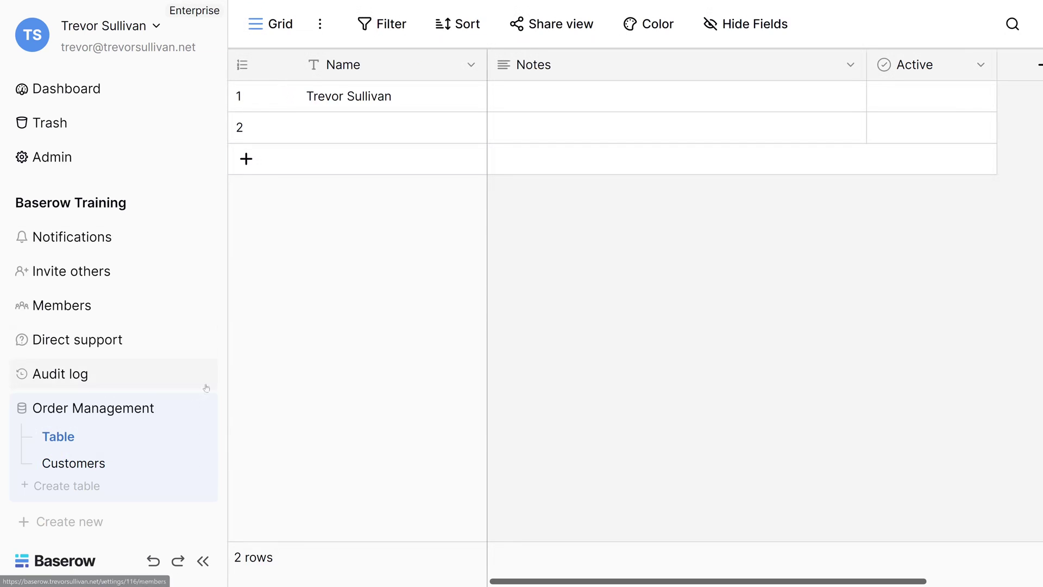
left_click(202, 437)
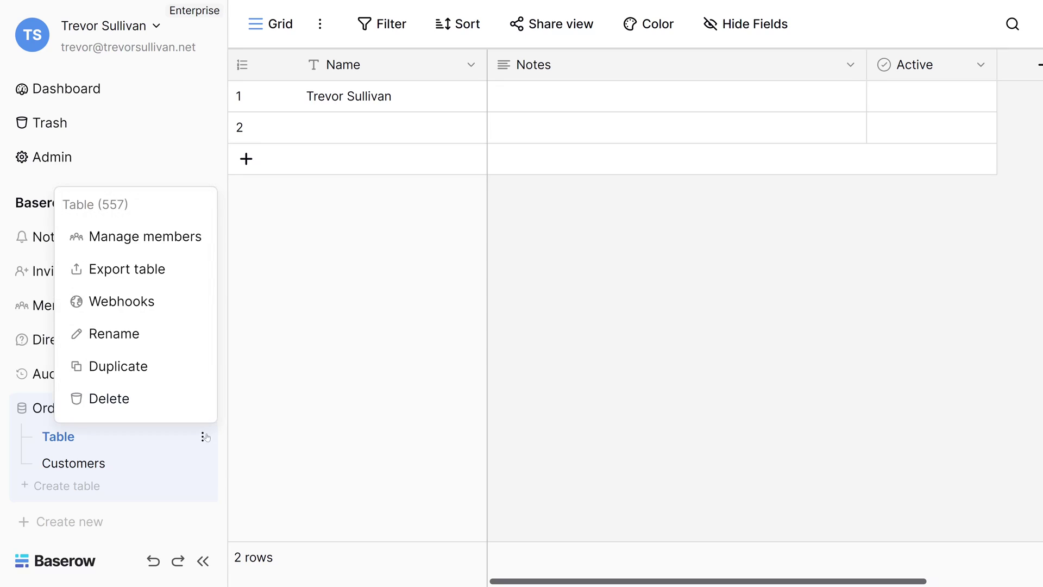
left_click(112, 340)
key("ctrl+a")
type("Orders")
key("Return")
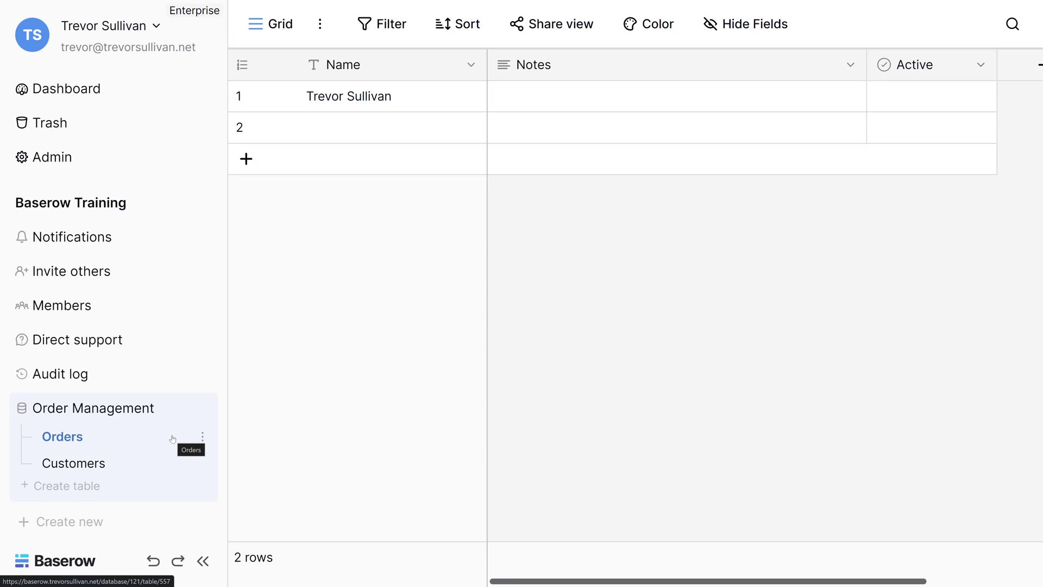
Step: Look through the Name field's type options, then close its settings without changes
left_click(471, 66)
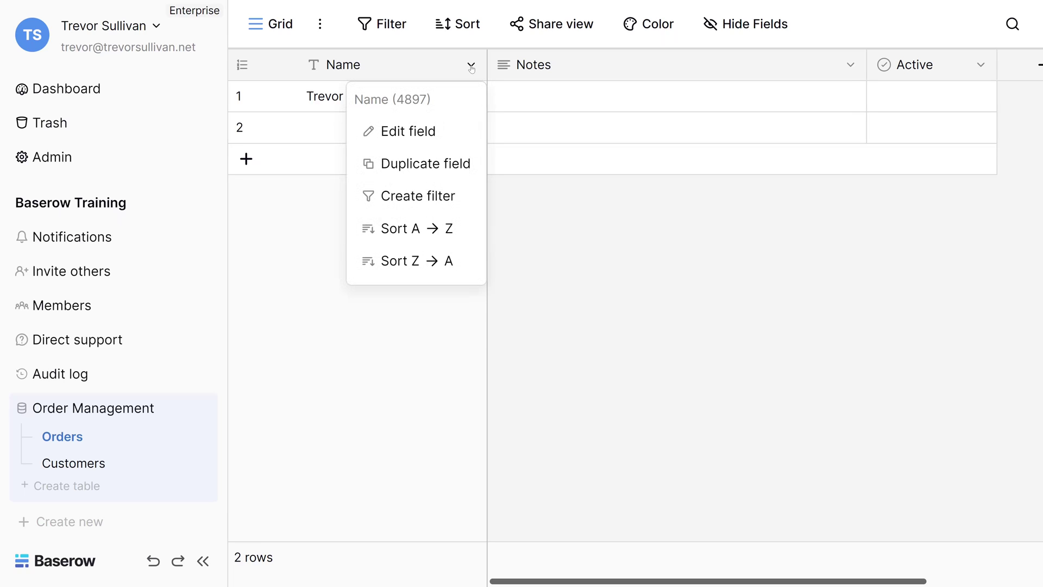
left_click(413, 131)
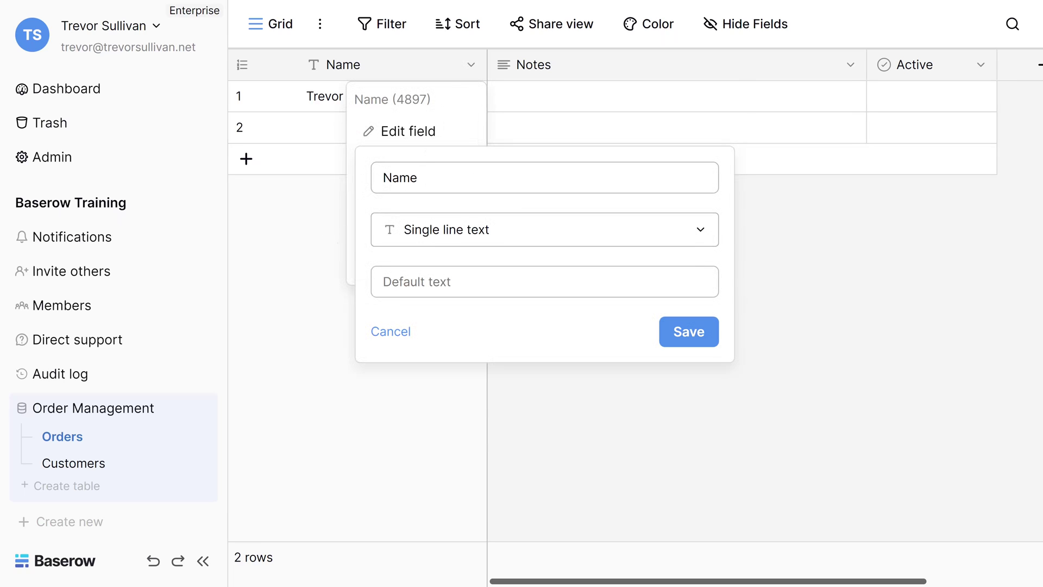
left_click(452, 233)
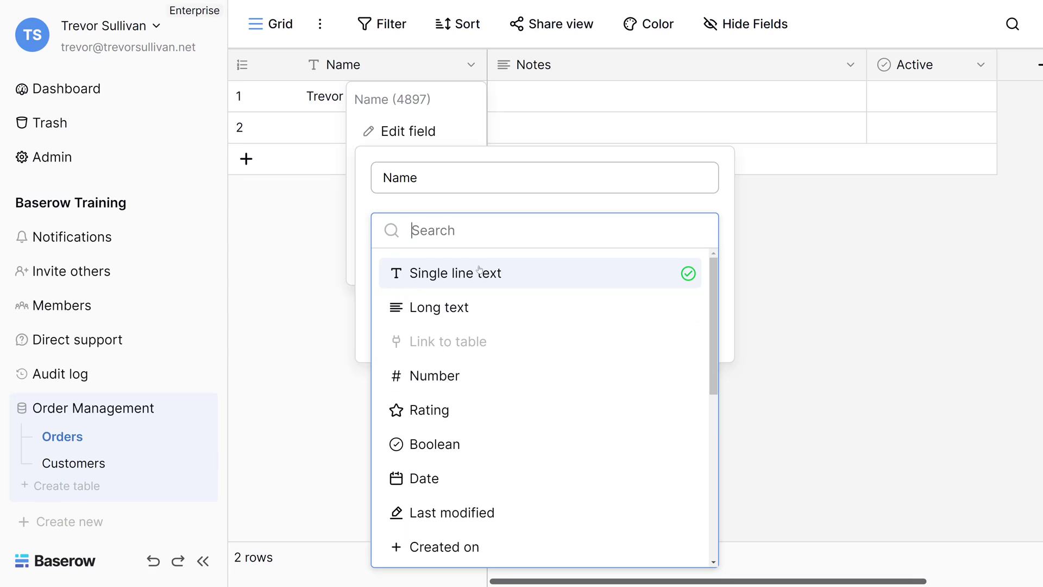
left_click(811, 209)
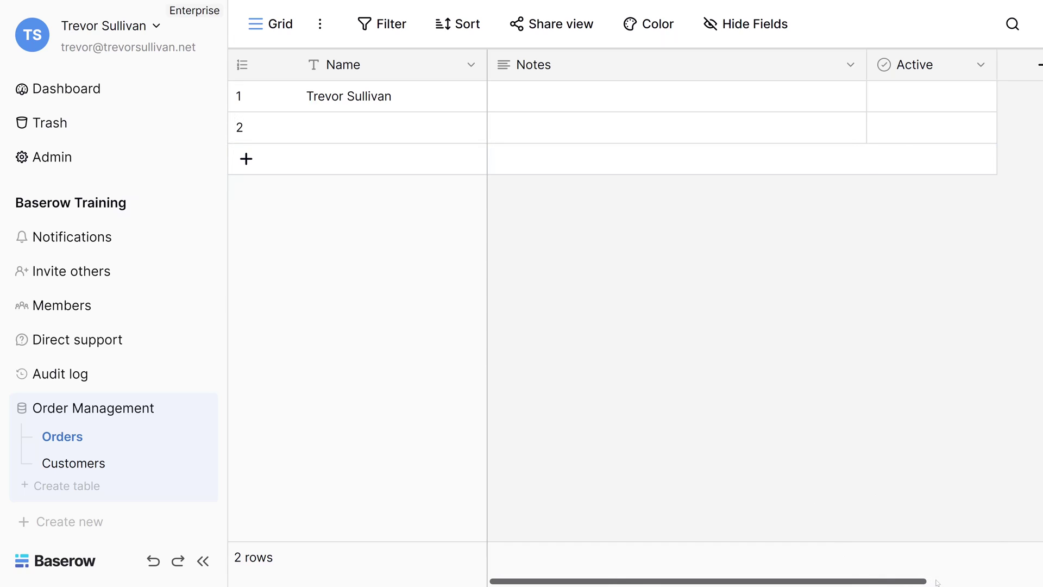
Step: Add a Number field named 'Order Total' with 2 decimal places (1.00)
scroll(909, 582, "right", 3)
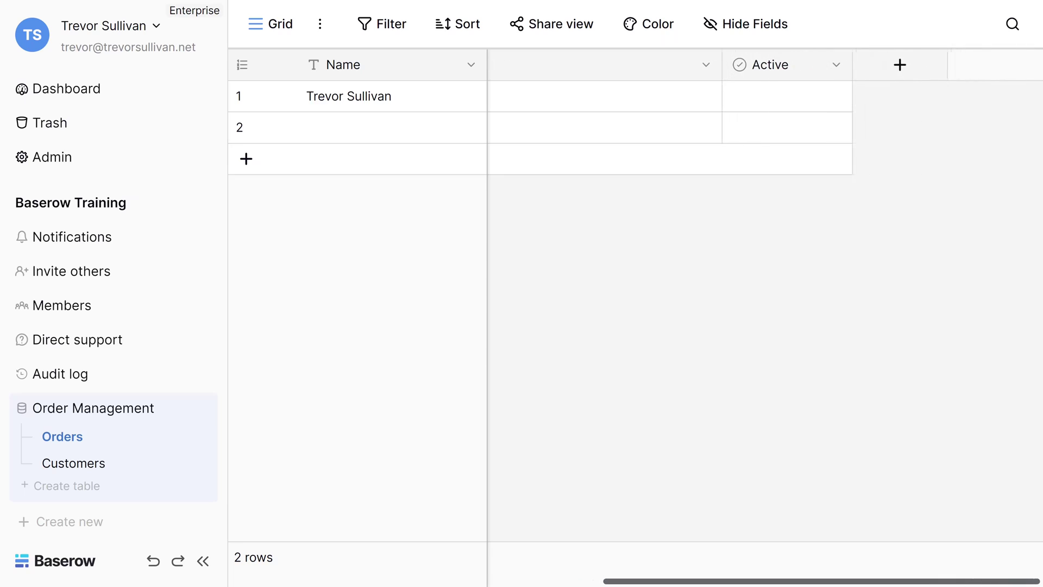
left_click(891, 66)
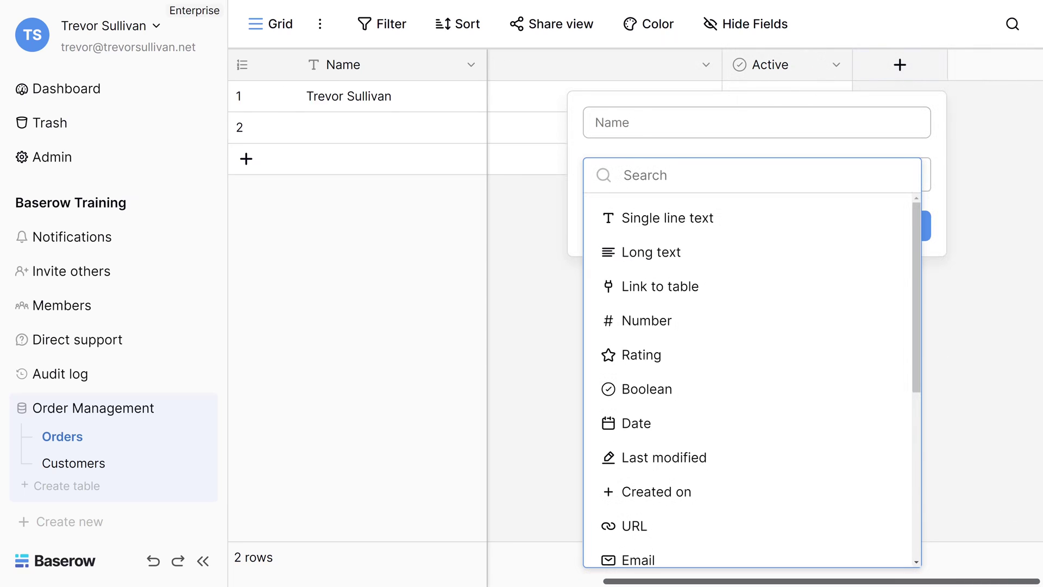
left_click(647, 320)
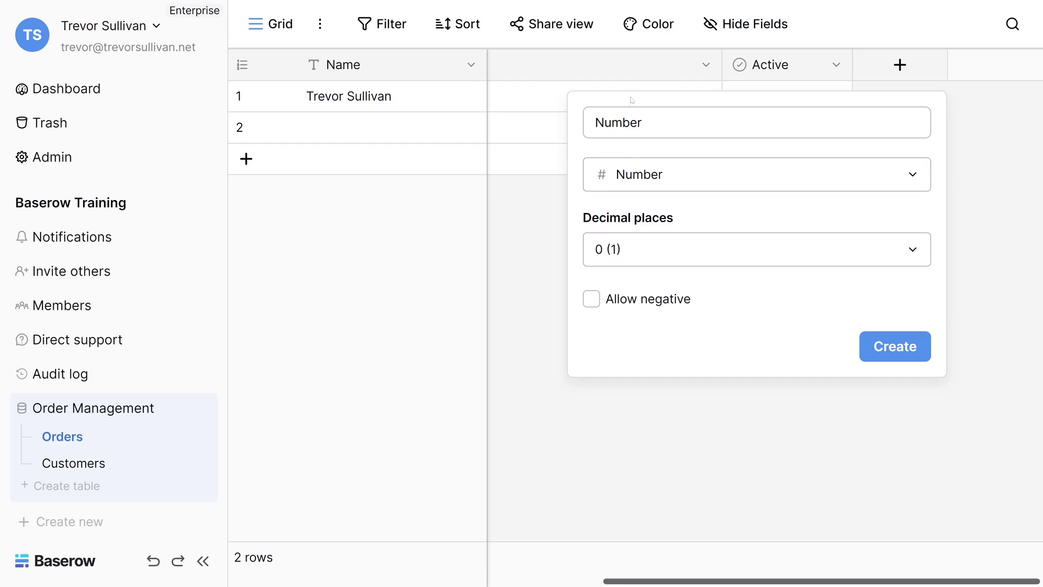
double_click(619, 122)
type("Order")
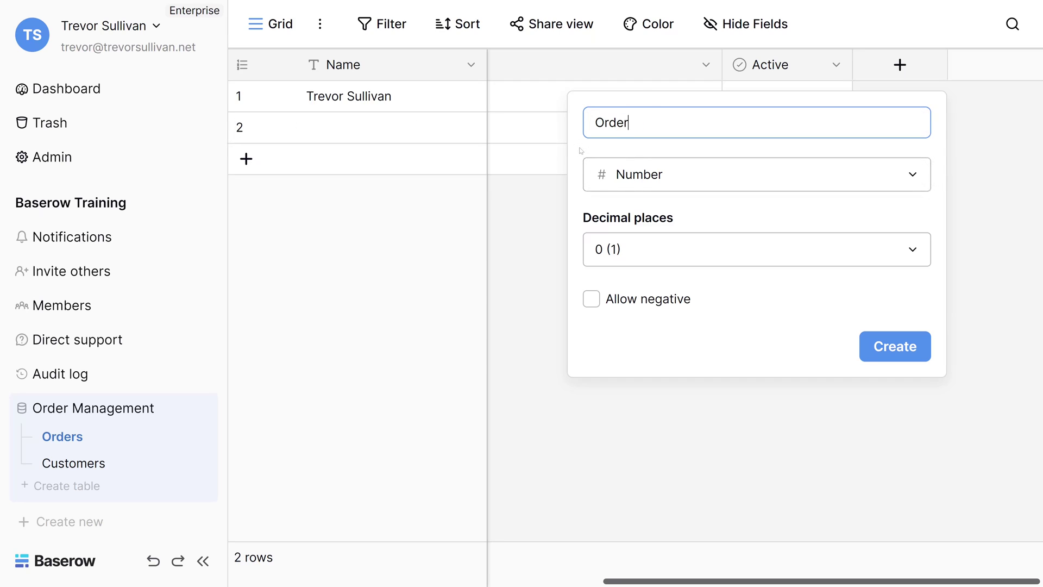
type(" Total")
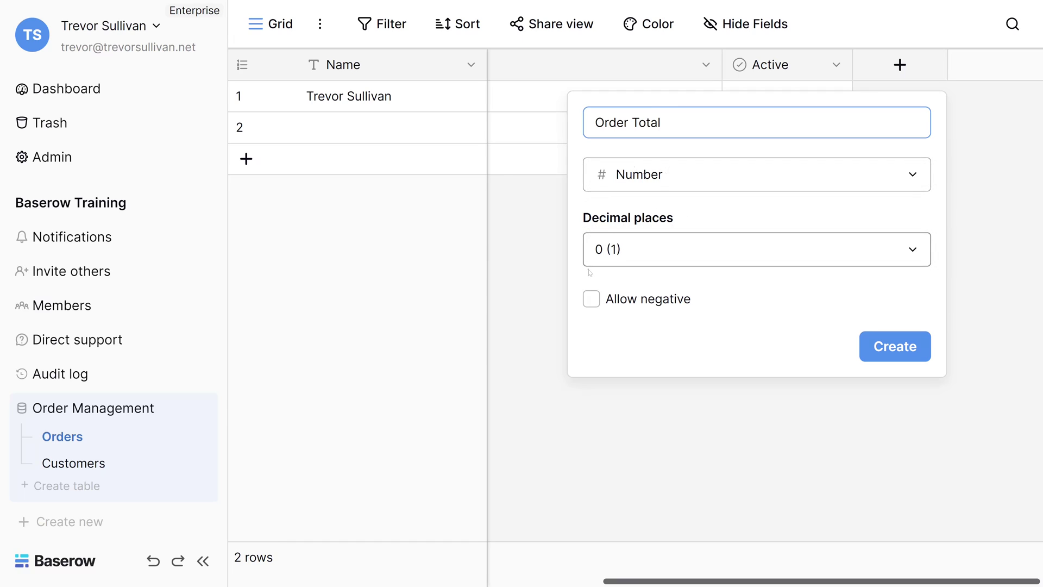
left_click(631, 252)
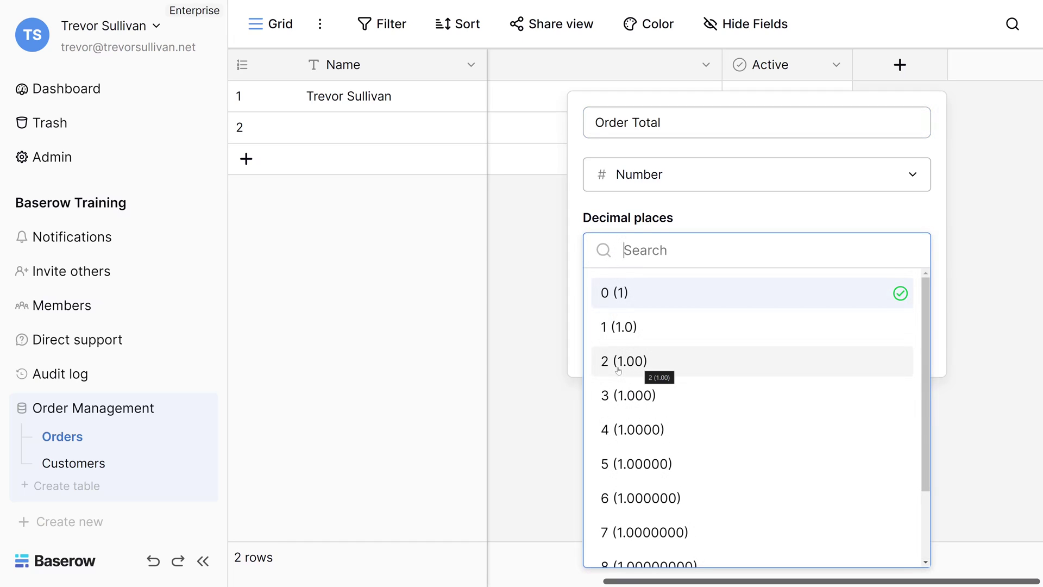
left_click(640, 364)
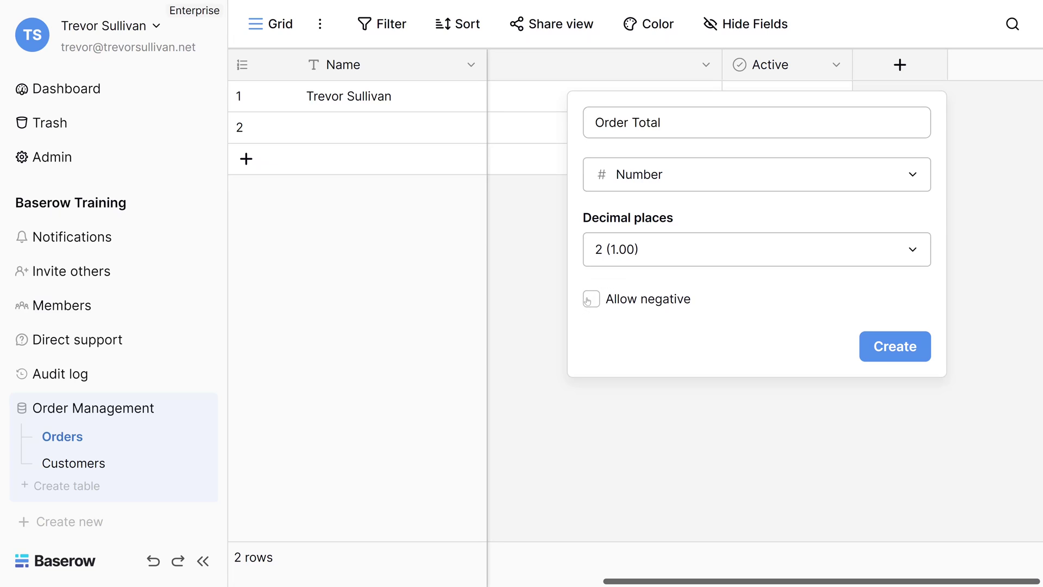
left_click(884, 355)
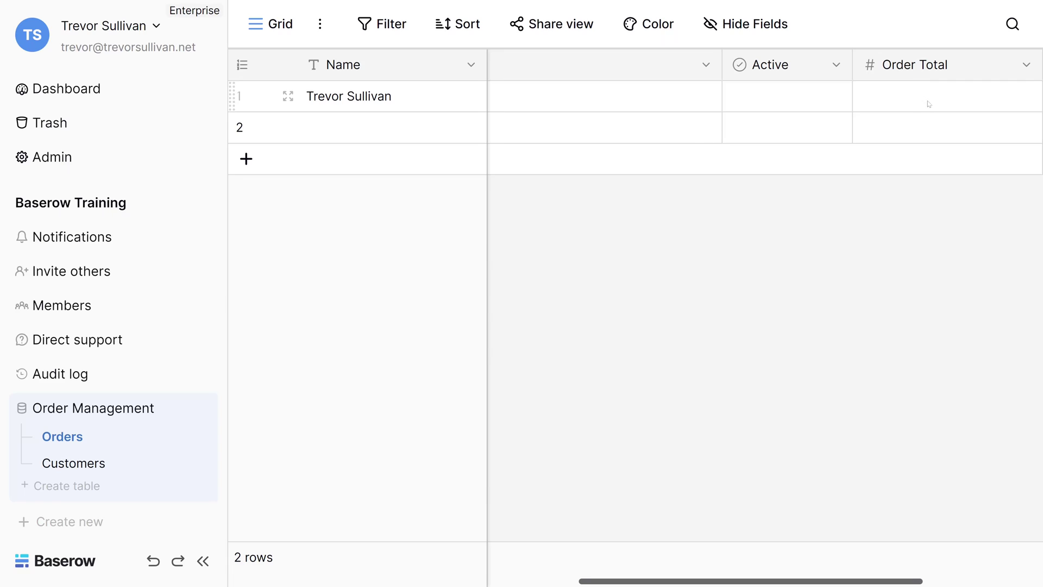
Step: Set row 1's Order Total to 123.10 after the invalid entry 'asdf' is discarded
double_click(929, 104)
type("asdf")
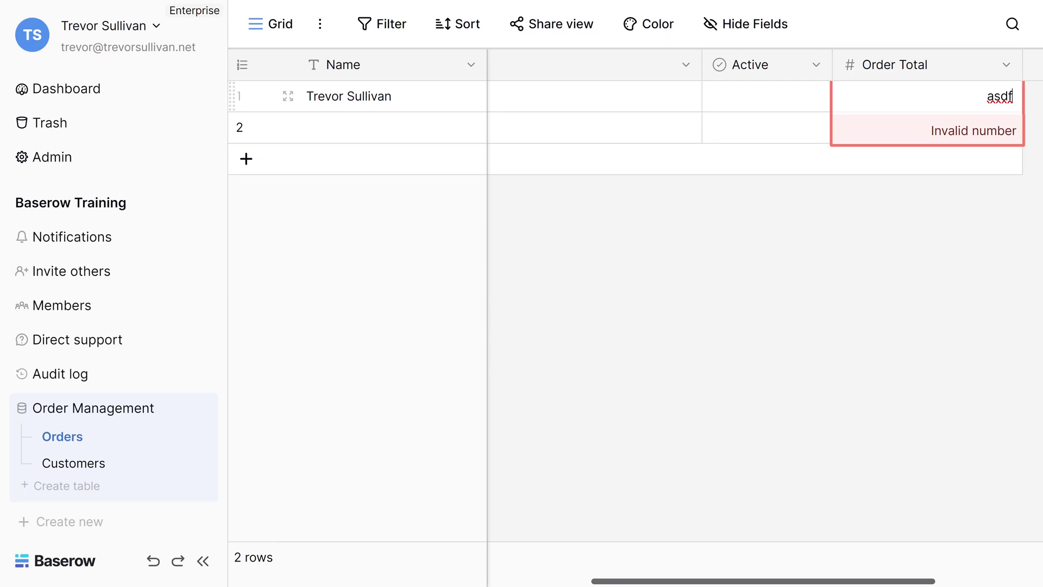
key("Escape")
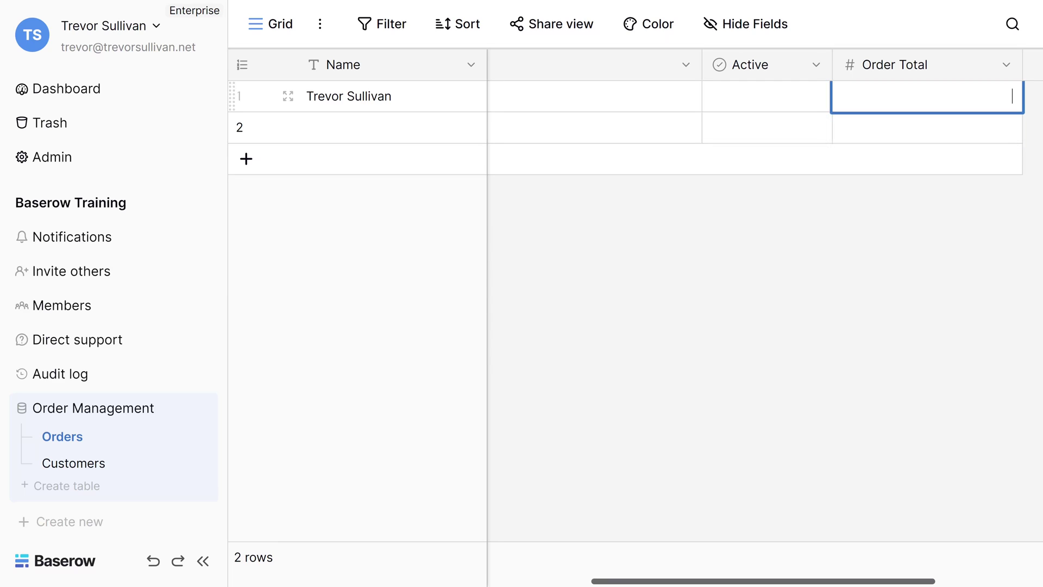
type("123.10")
key("Return")
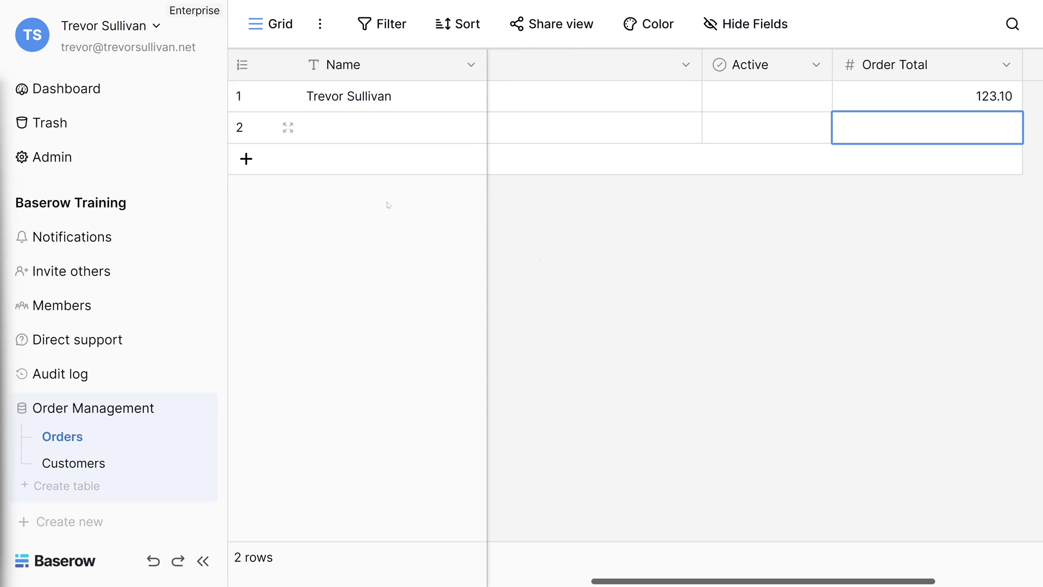
Step: Open the Name field's settings and view its available field types
left_click(471, 65)
left_click(408, 131)
left_click(473, 231)
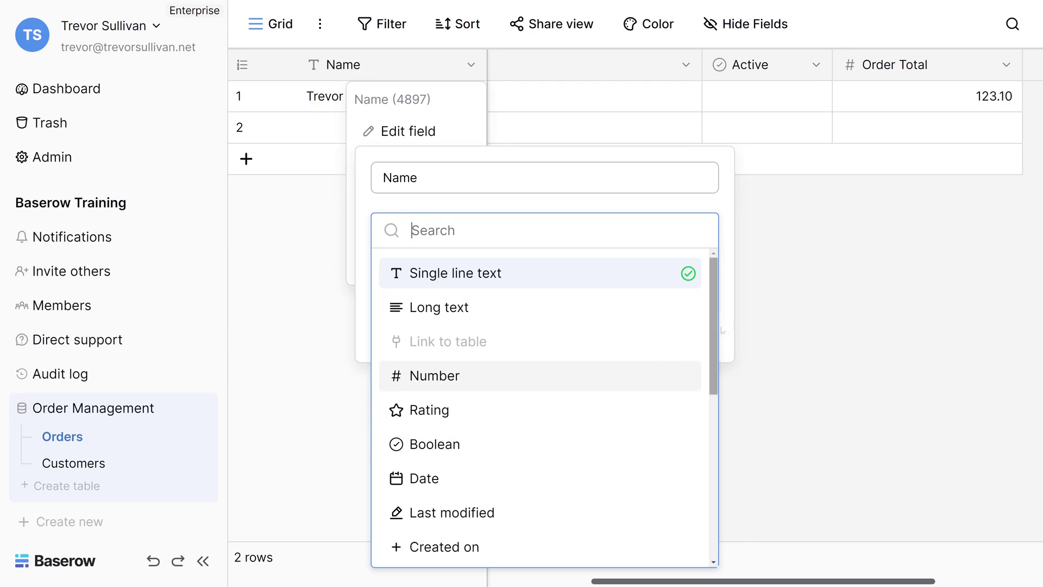
Step: Dismiss the Name field settings by clicking the empty grid area, keeping single line text
left_click(755, 302)
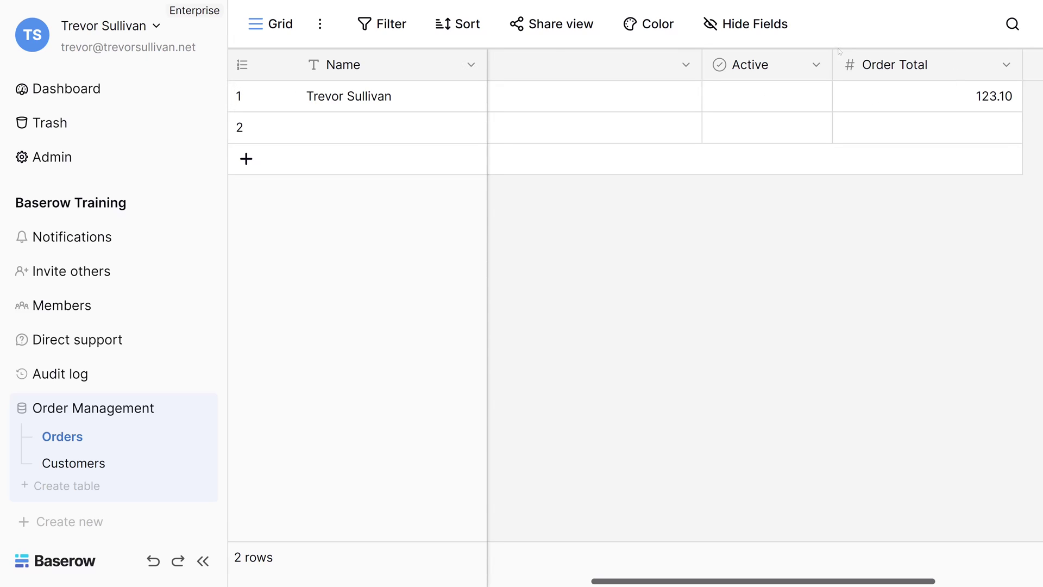
Step: Rename the Active column to Shipped and tick row 1's Shipped checkbox
left_click(816, 66)
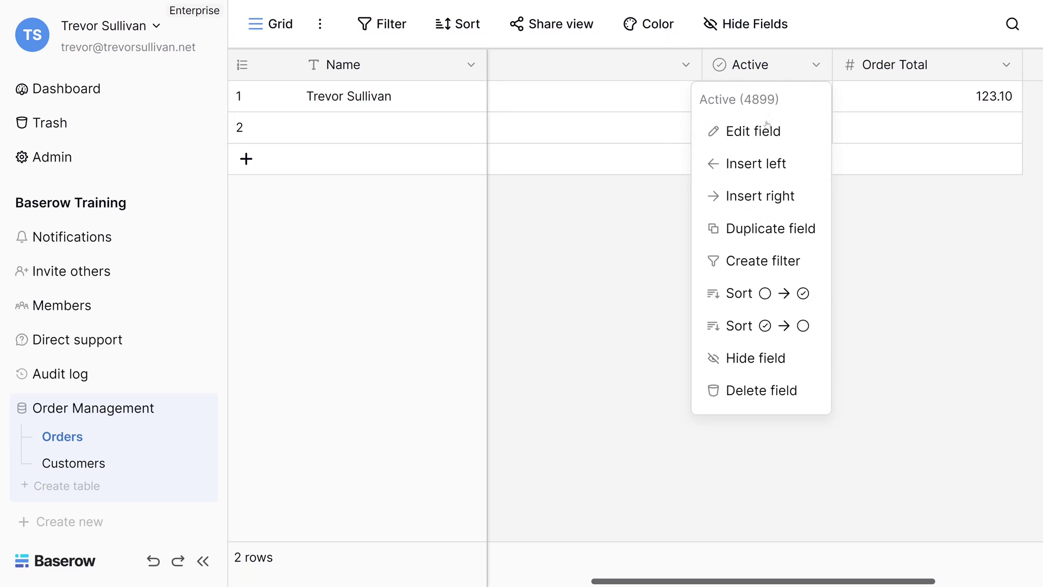
left_click(753, 130)
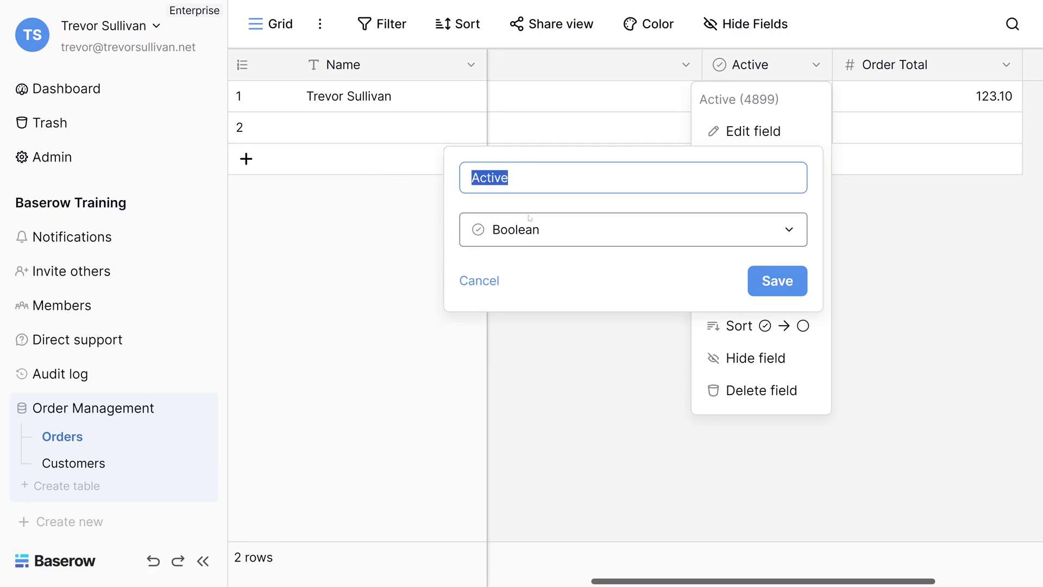
type("Shipped")
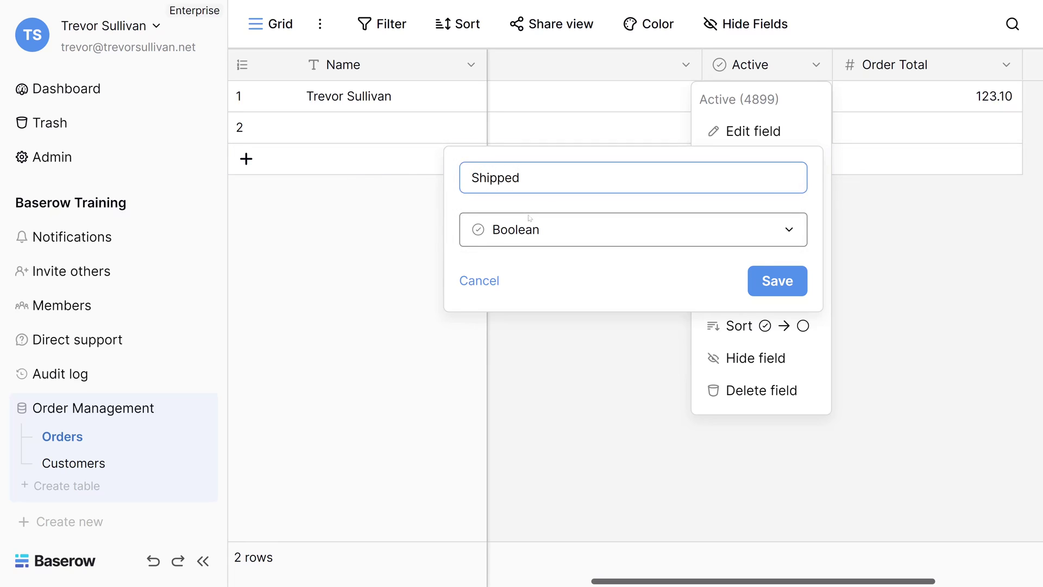
left_click(767, 293)
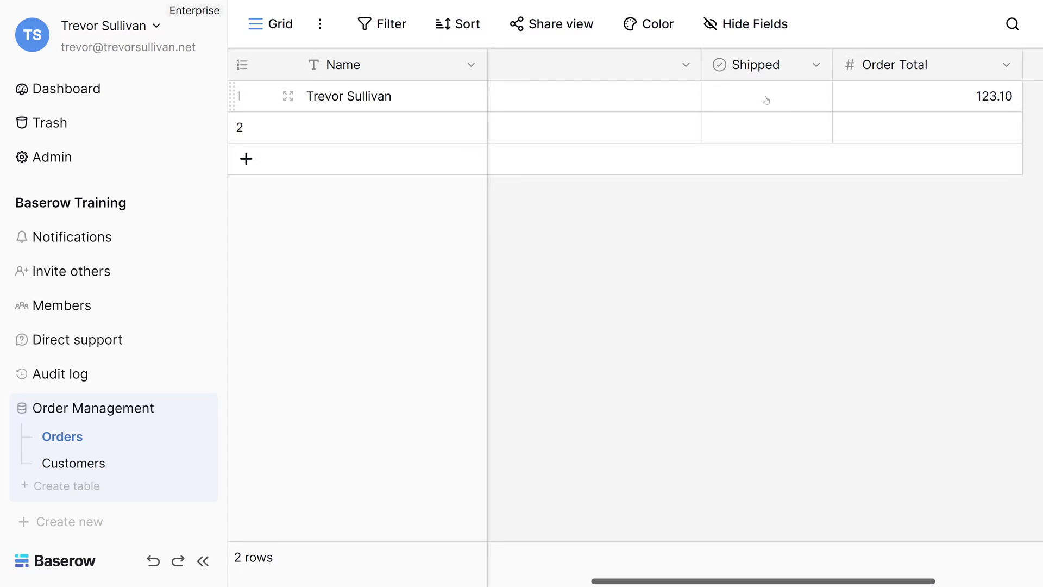
left_click(766, 100)
left_click(766, 98)
Step: Choose Date as the Name field's type, revealing the European (20/02/2020) format option
left_click(471, 65)
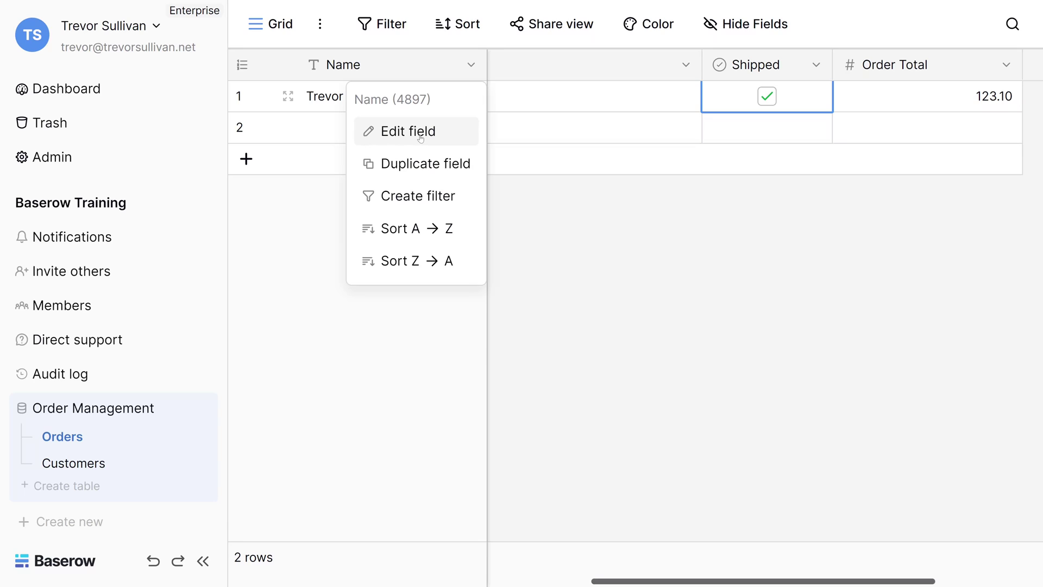
left_click(421, 138)
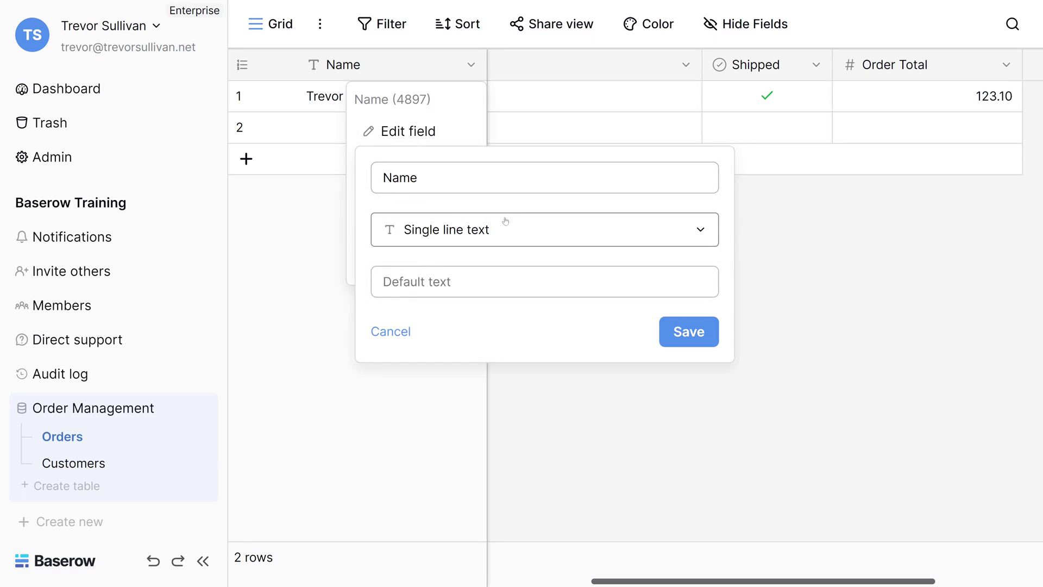
left_click(496, 235)
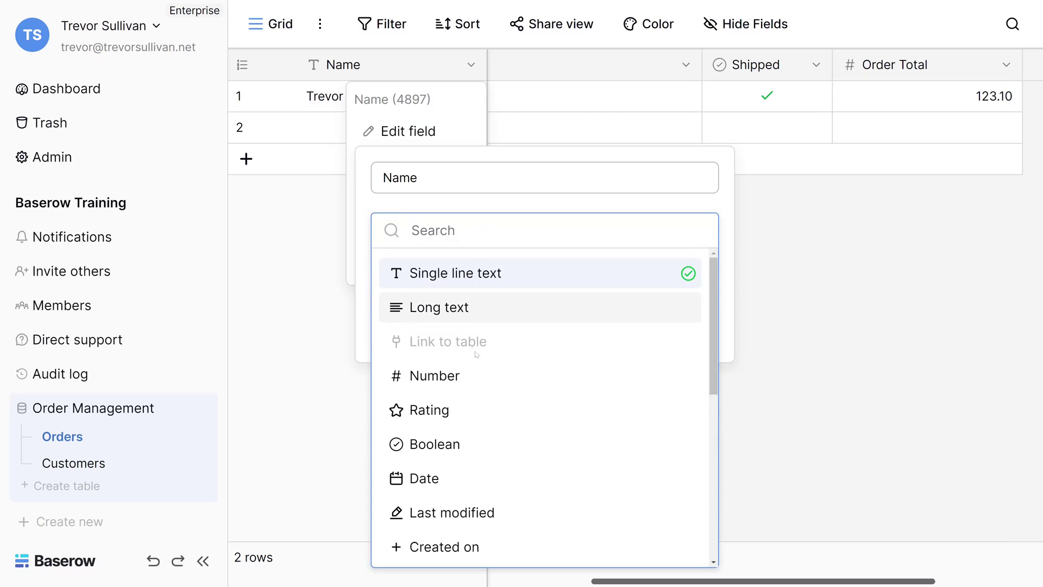
scroll(489, 445, "down", 5)
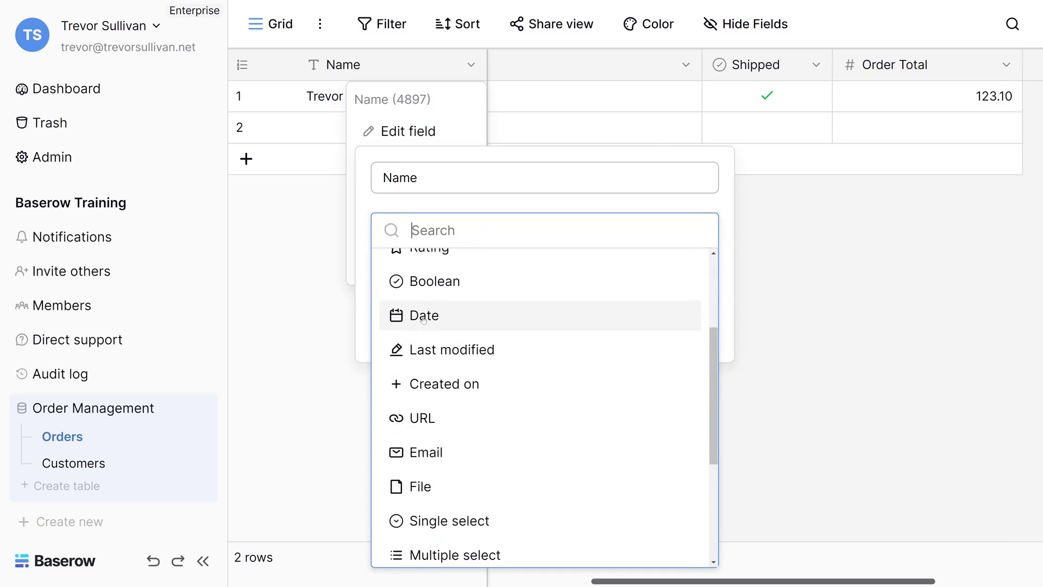
left_click(419, 318)
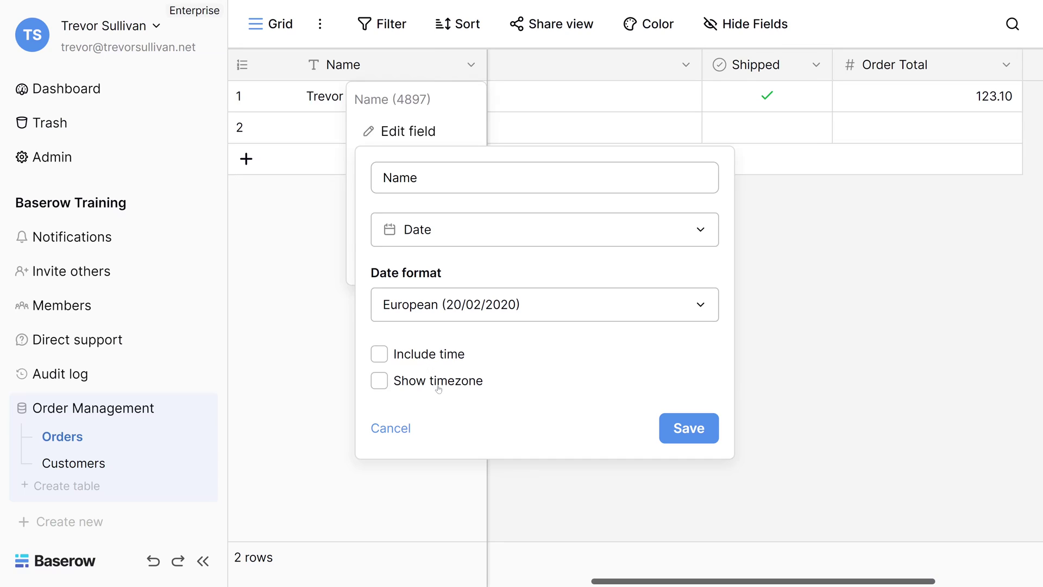
Step: Convert Notes into a Date field named Order Date with time included and timezone shown
left_click(685, 65)
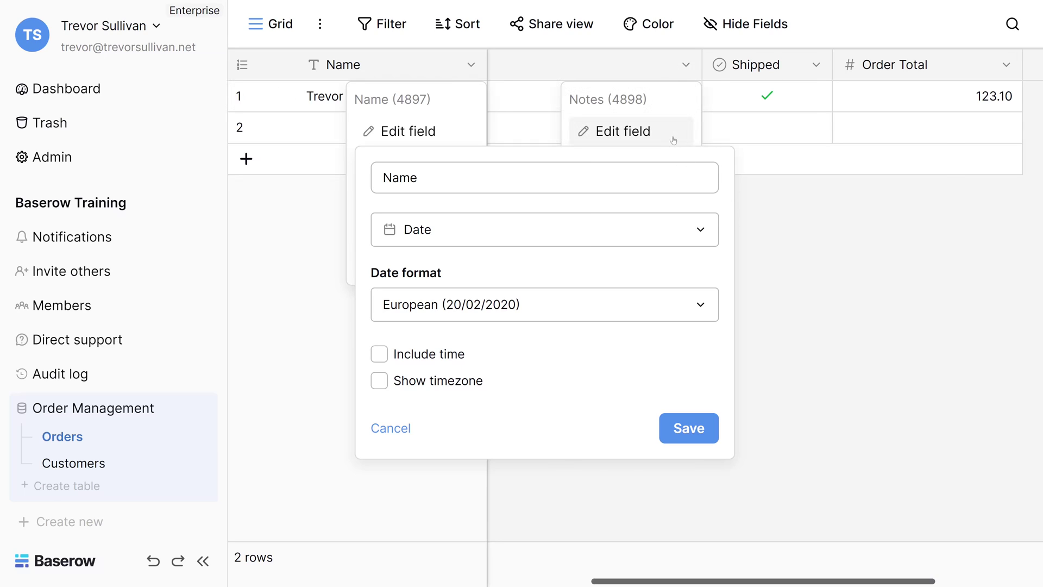
left_click(673, 137)
left_click(652, 230)
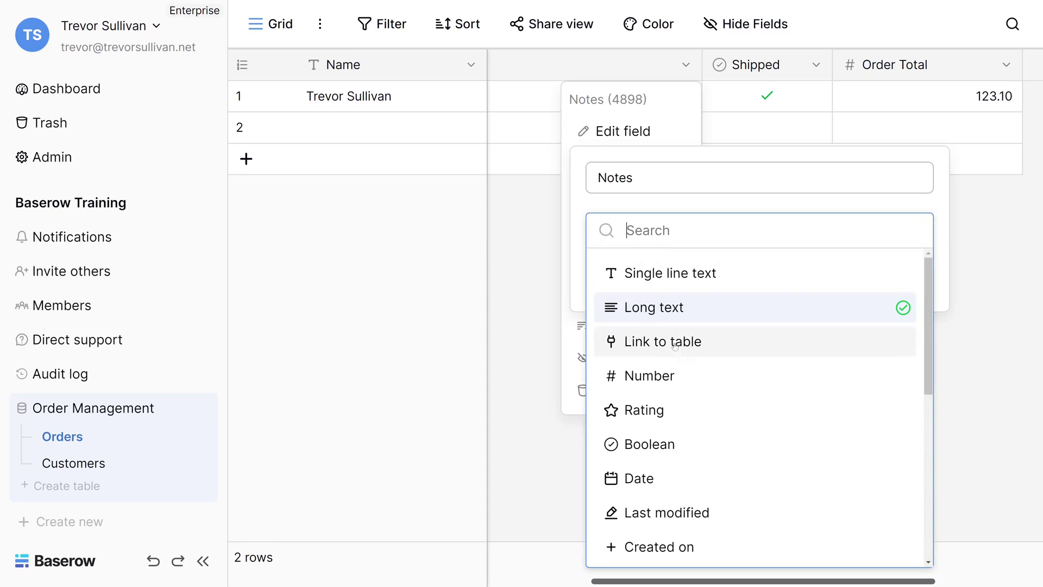
left_click(674, 476)
double_click(652, 166)
type("Order Date")
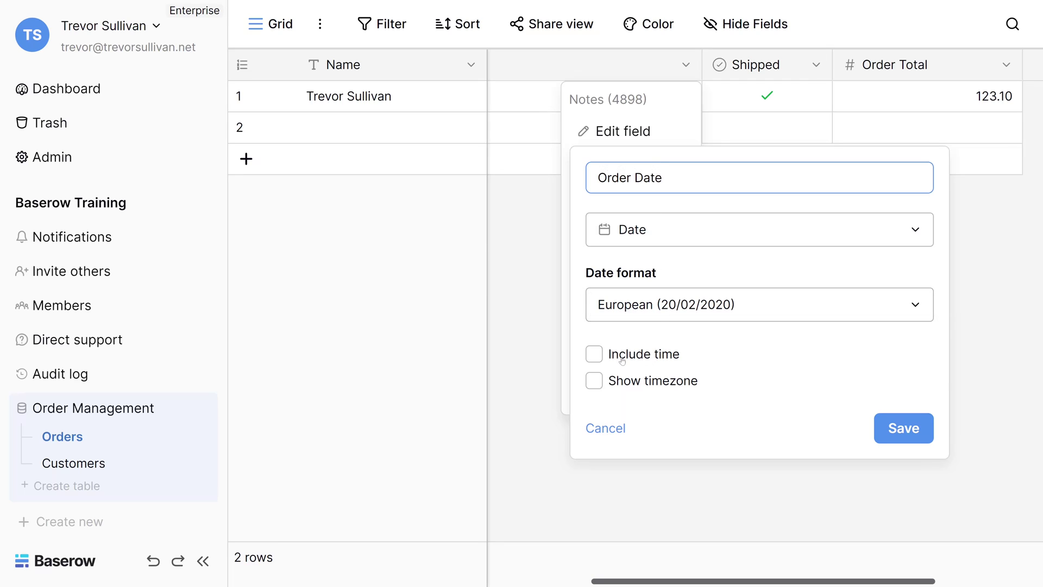
left_click(628, 358)
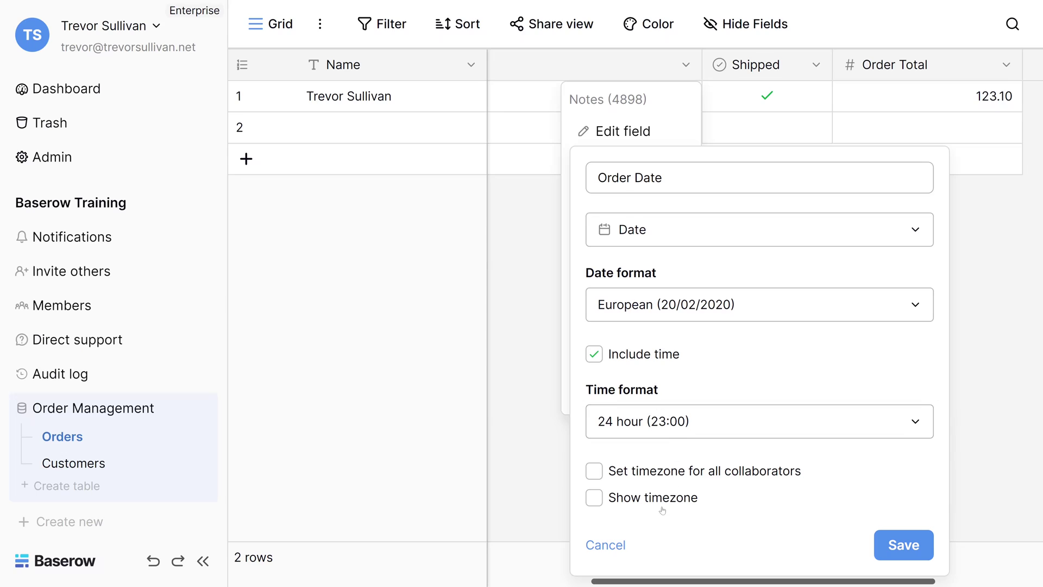
left_click(648, 496)
left_click(904, 545)
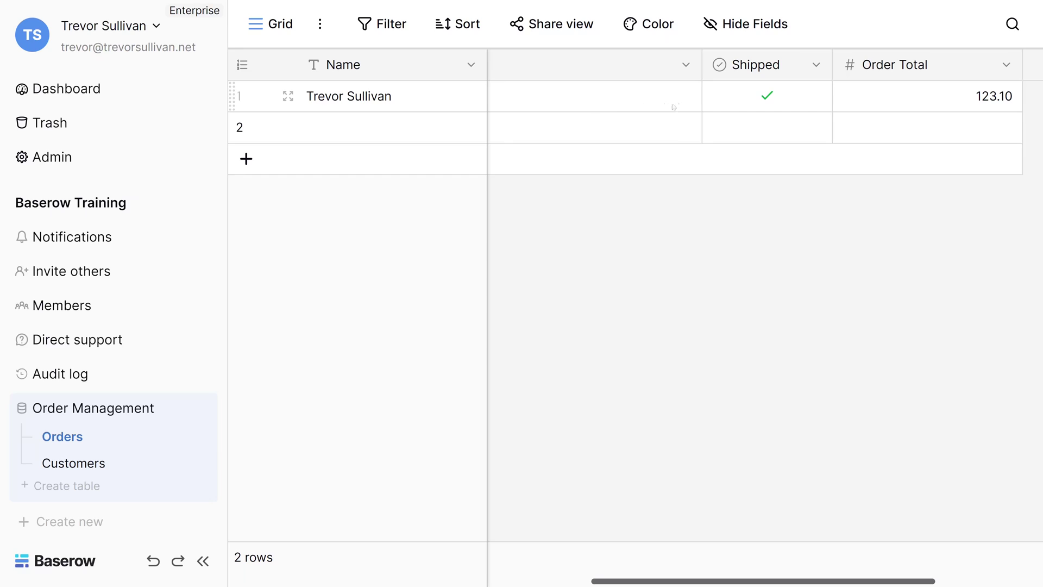
Step: Set row 1's Order Date to 07/12/2023 00:34 and narrow the Order Date column
double_click(605, 102)
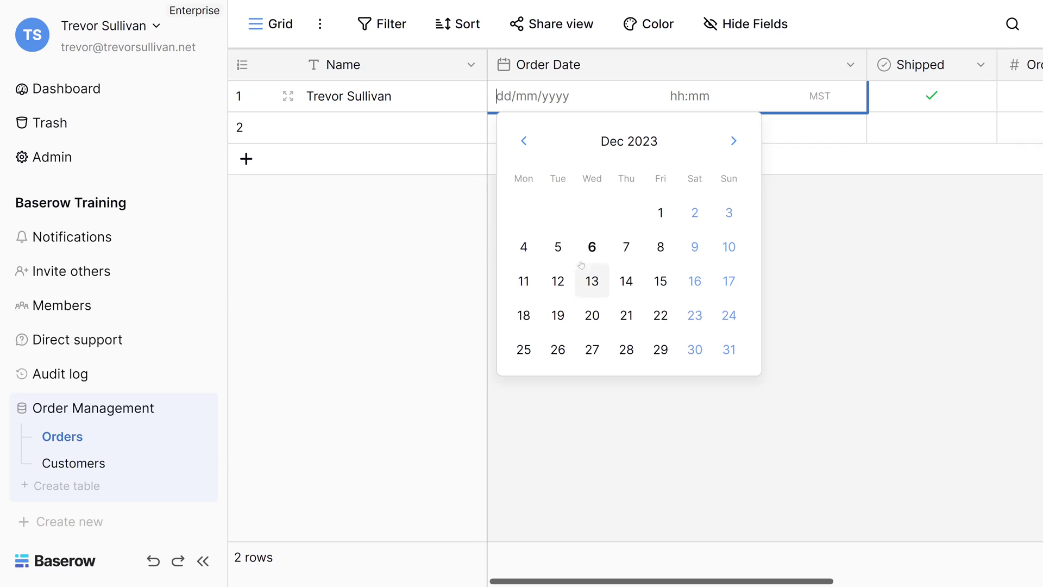
left_click(626, 252)
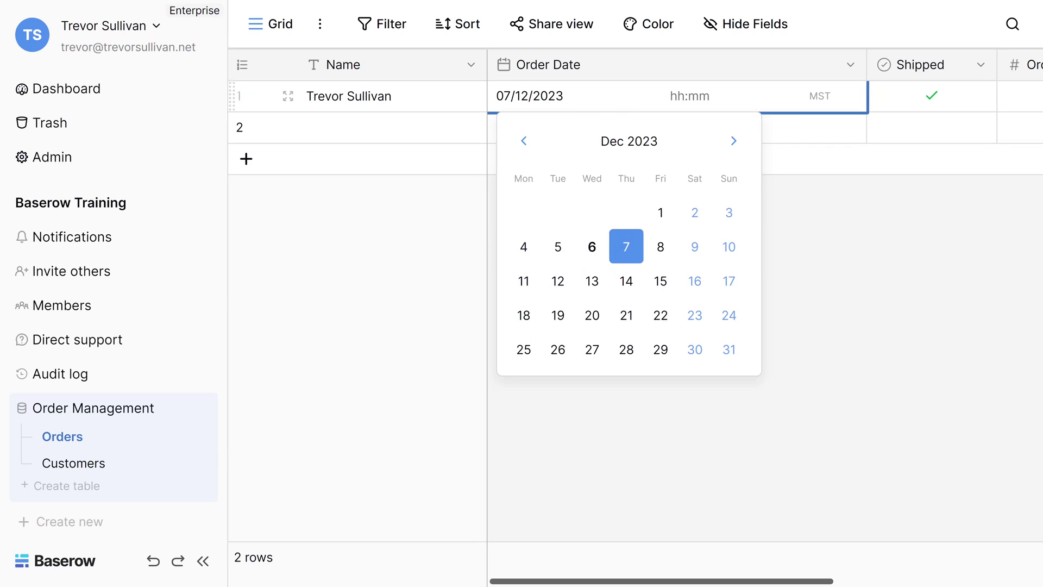
left_click(690, 96)
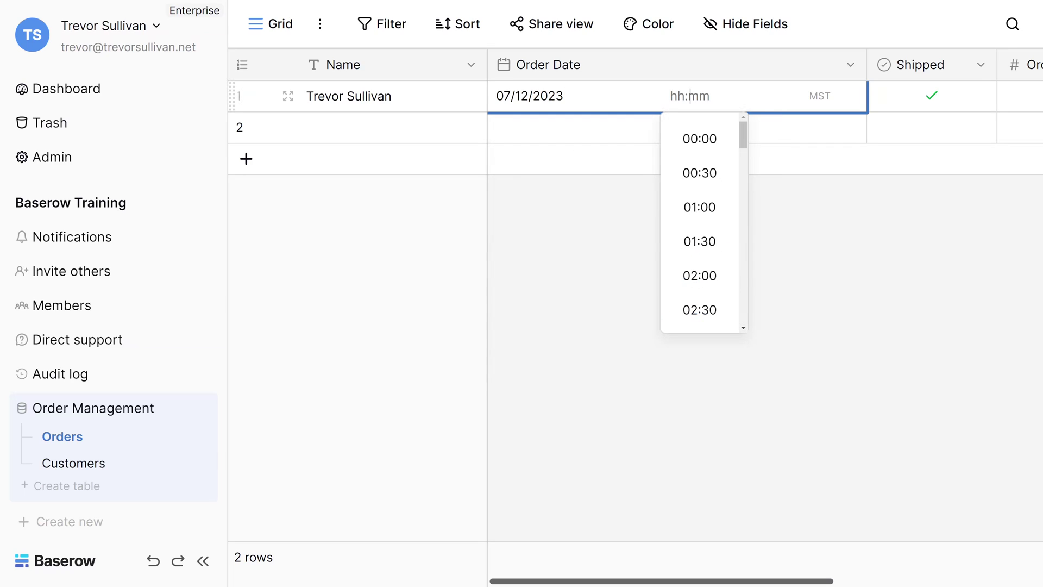
left_click(708, 182)
key("BackSpace")
type("4")
key("Tab")
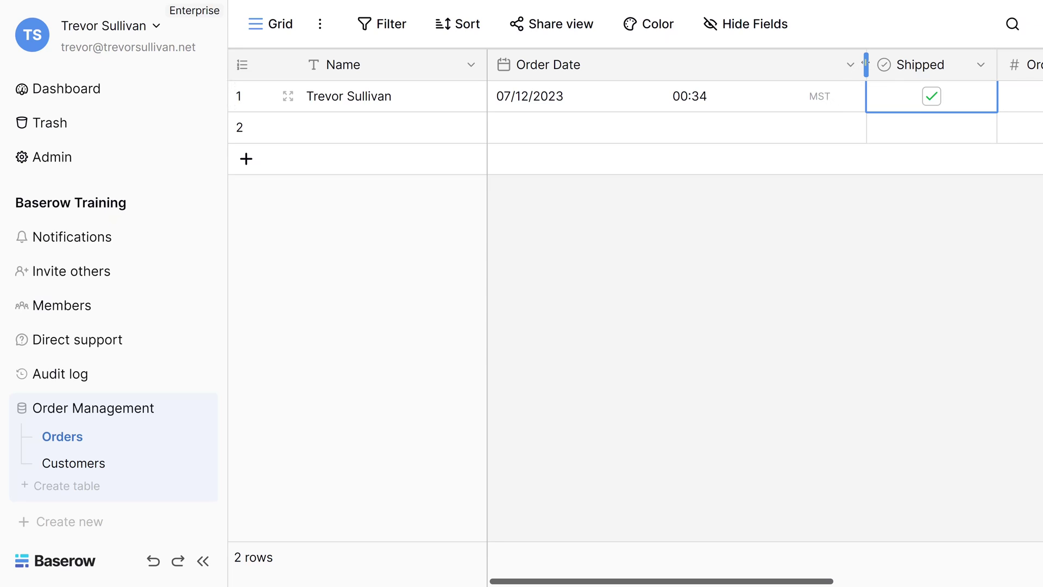
left_click_drag(866, 64, 735, 65)
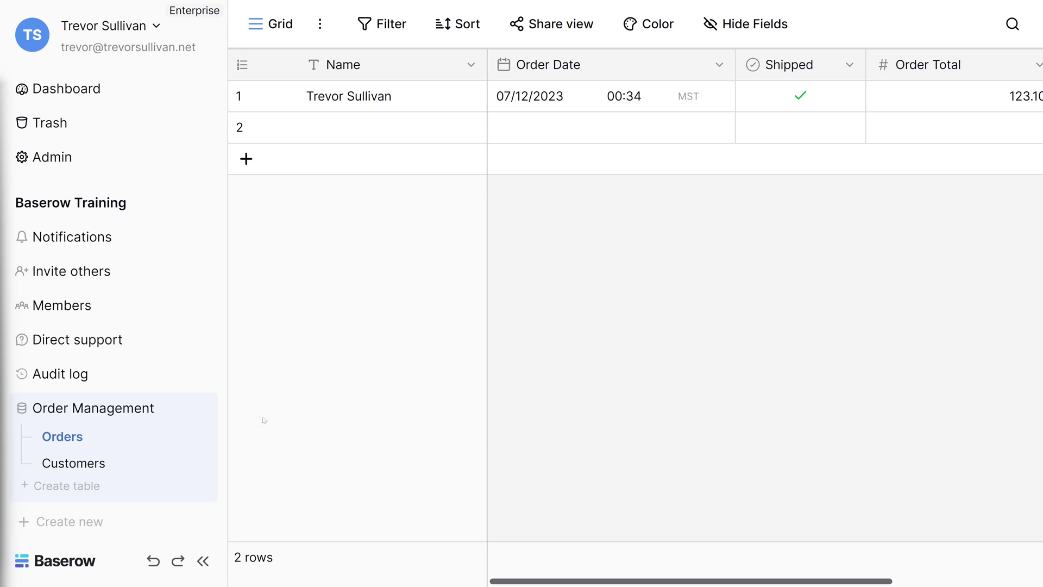
Step: In Customers, insert a field left of Notes named 'Business Type' and choose Single select
left_click(67, 456)
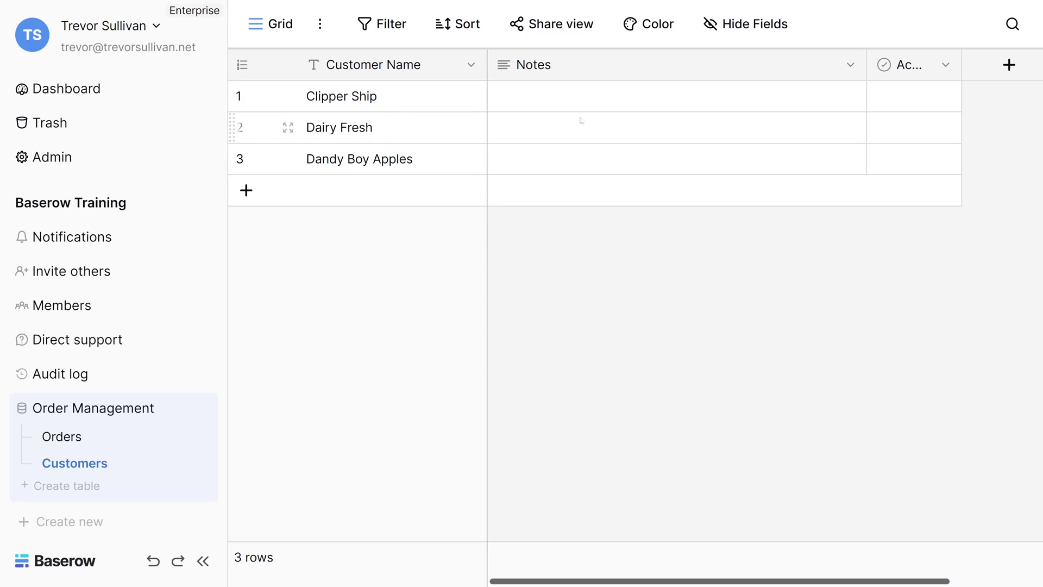
left_click(850, 65)
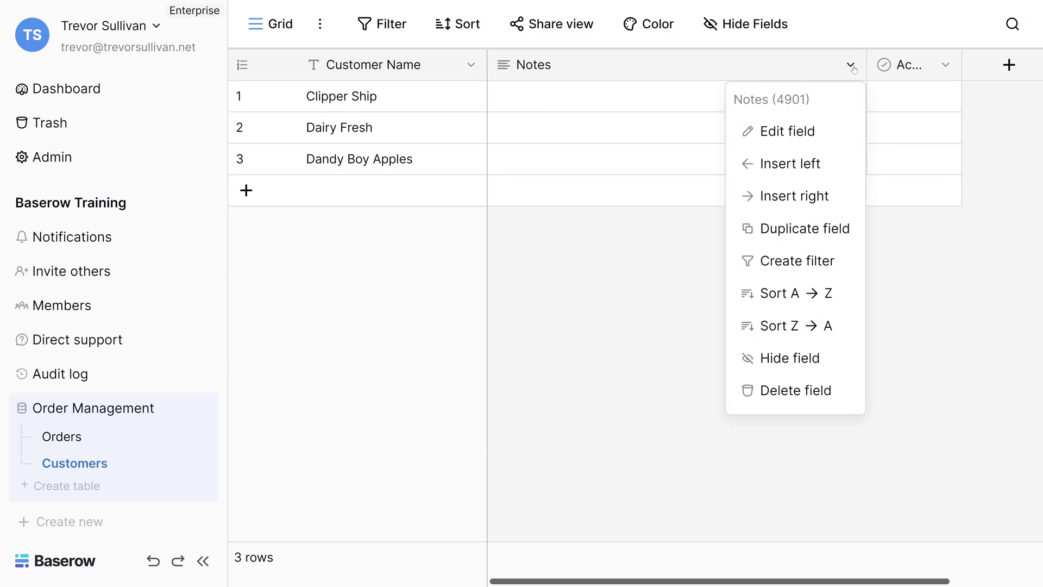
left_click(791, 164)
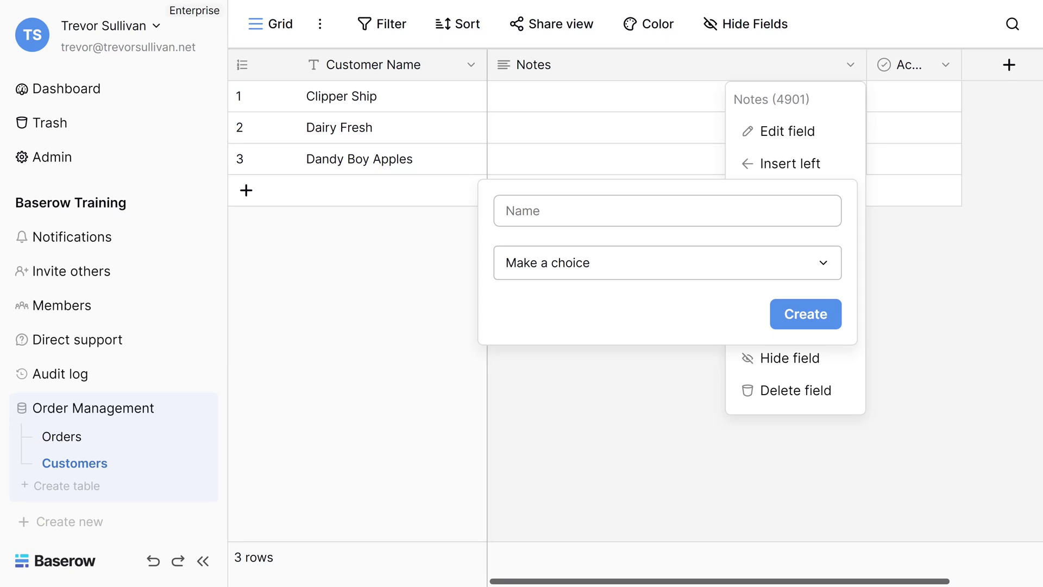
left_click(597, 220)
type("Business Type")
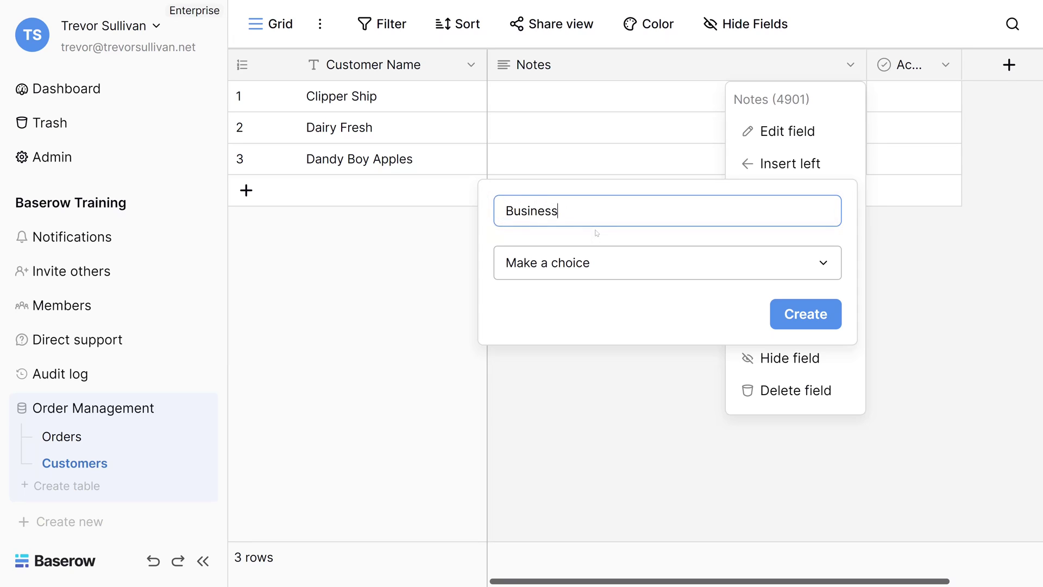
left_click(598, 266)
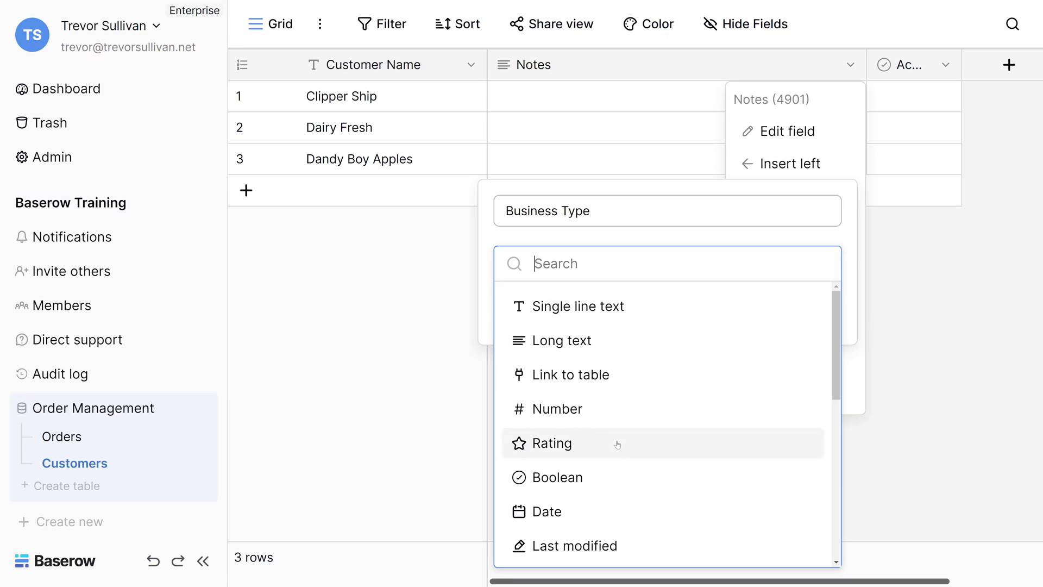
scroll(601, 442, "down", 5)
scroll(595, 460, "down", 2)
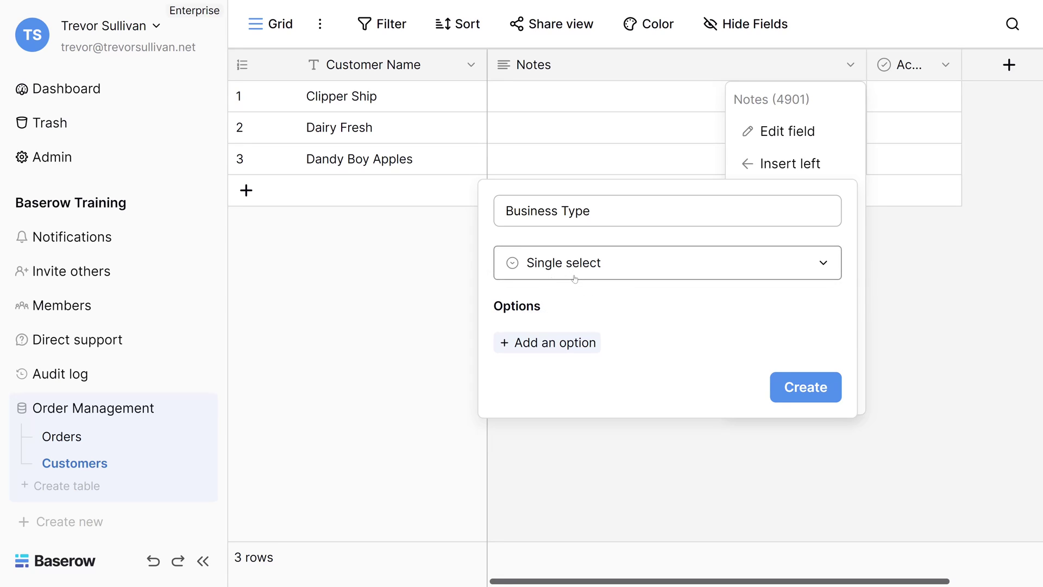
Step: Add the options Manufacturing and light-green Restaurant, then create the Business Type field
left_click(571, 345)
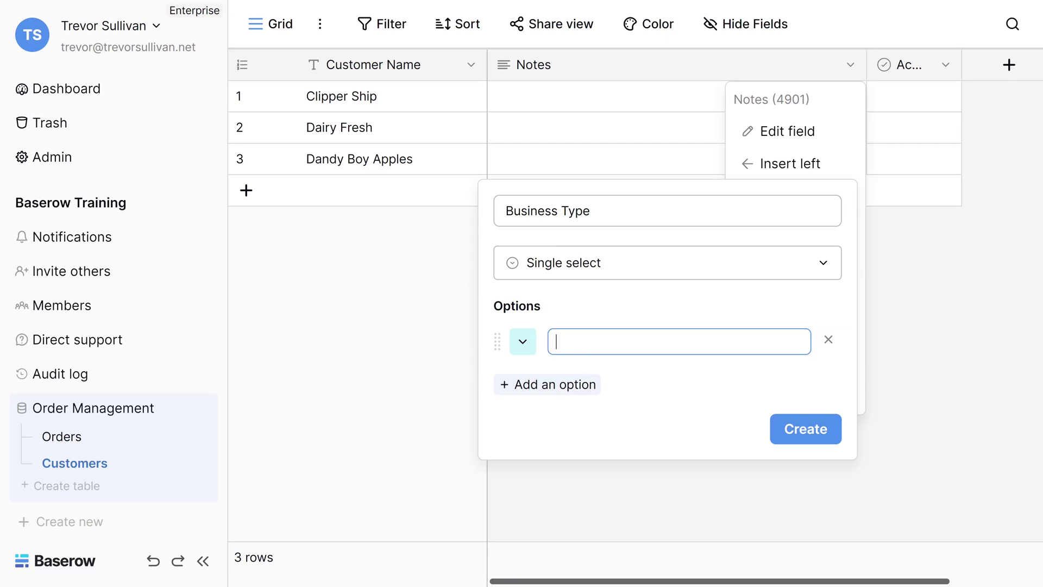
type("Manufacturing")
left_click(546, 384)
type("Restua")
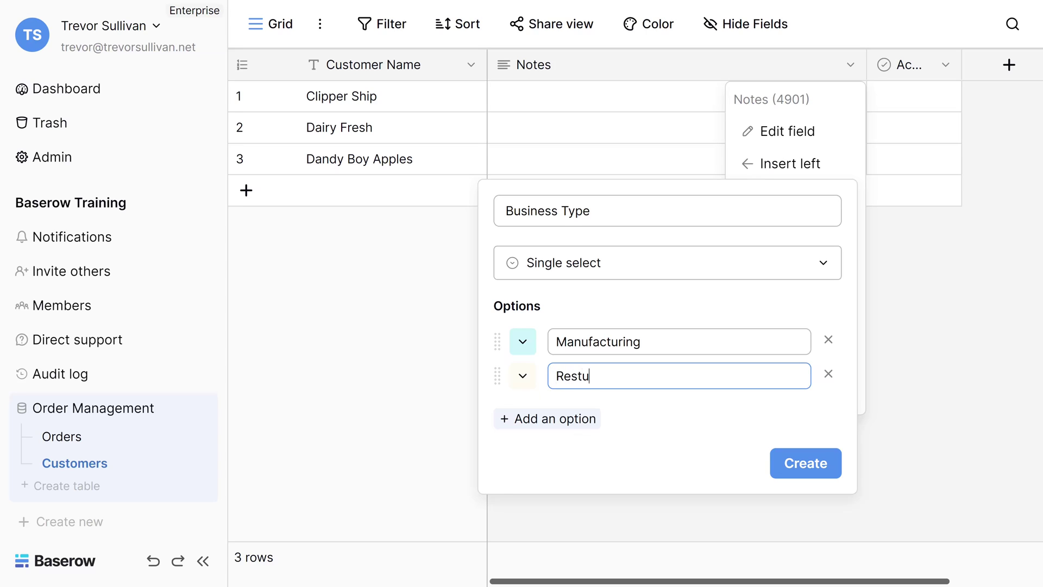
key("BackSpace")
key("BackSpace")
type("aurant")
left_click(524, 377)
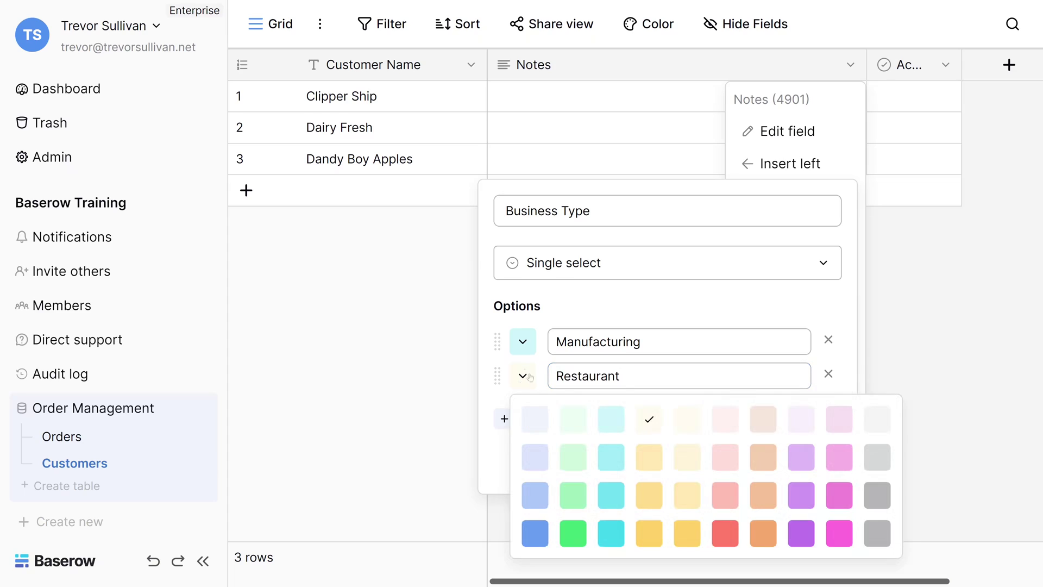
left_click(573, 458)
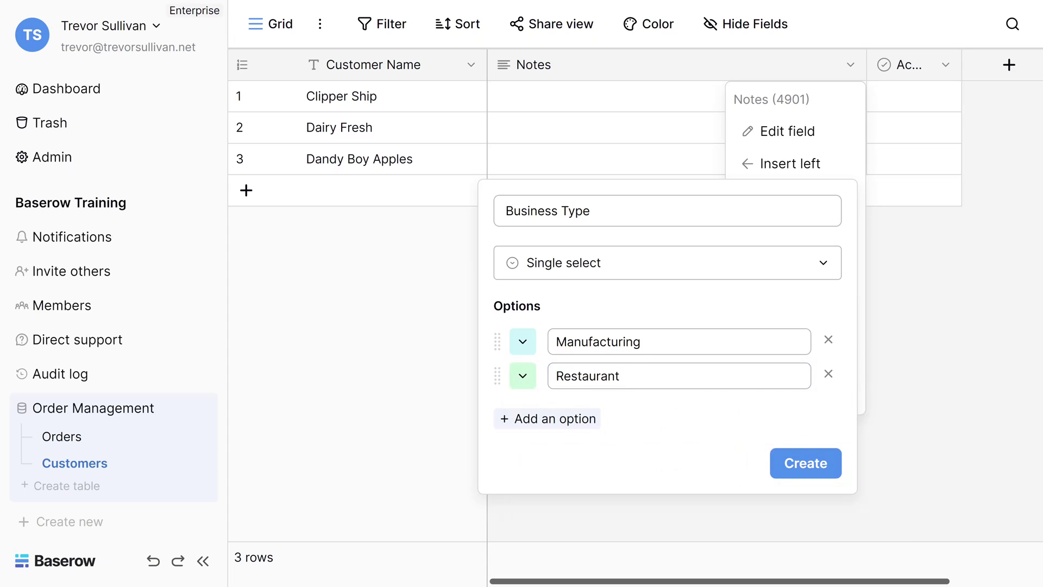
left_click(805, 465)
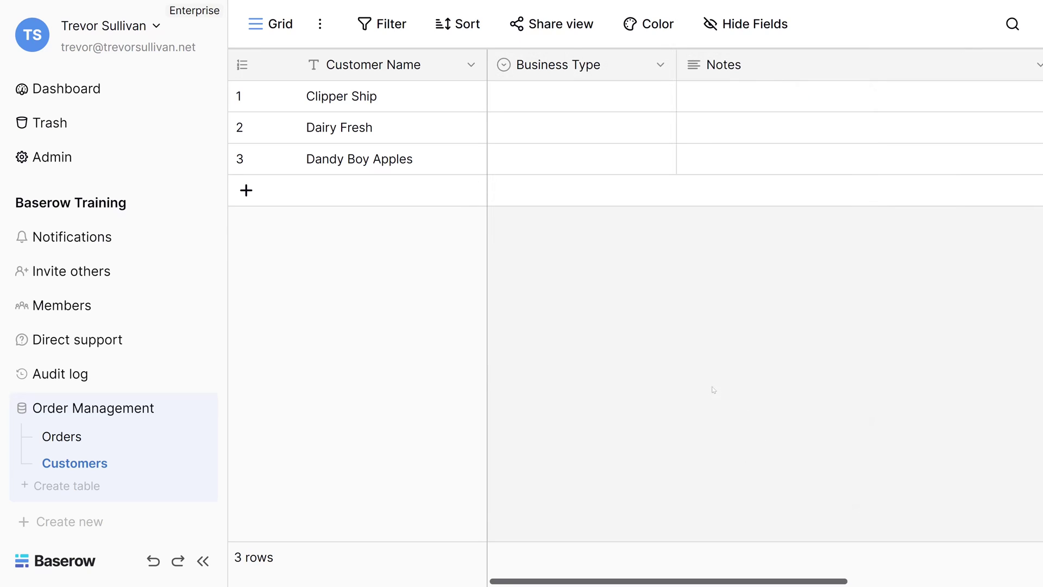
Step: Pick Manufacturing for Clipper Ship, and Restaurant for Dairy Fresh and Dandy Boy Apples
double_click(568, 108)
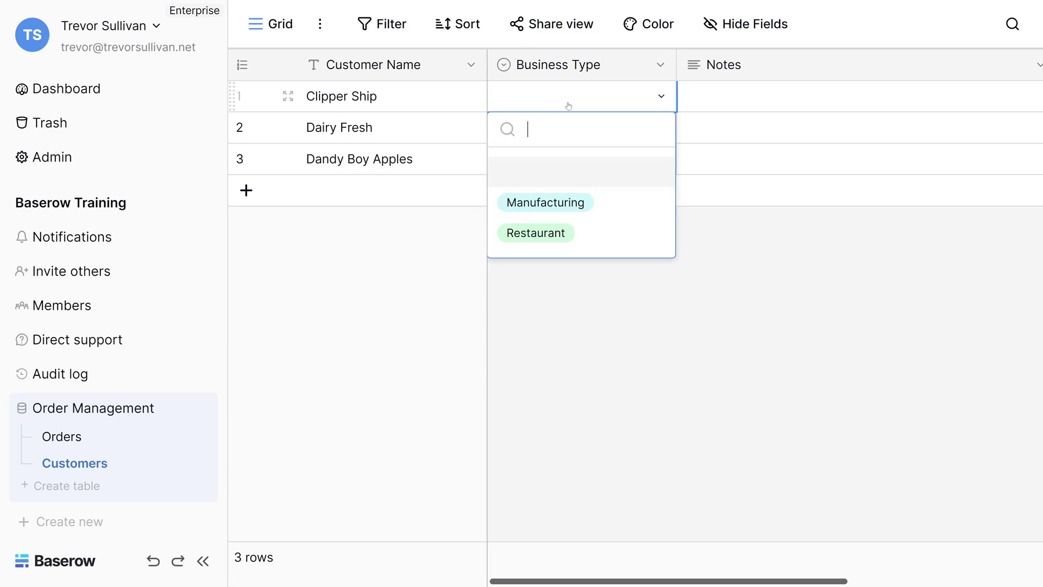
left_click(613, 204)
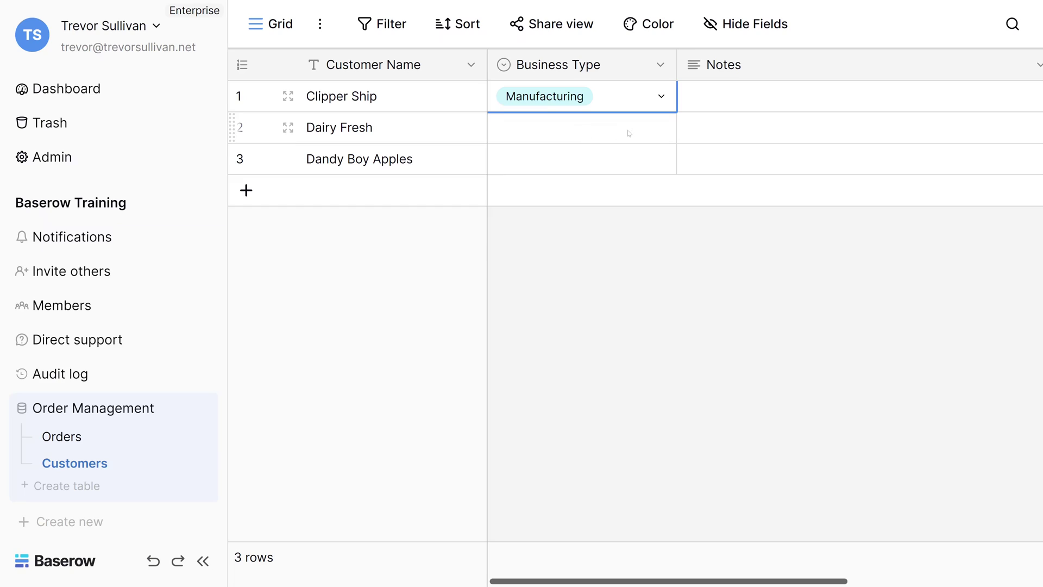
left_click(658, 135)
left_click(662, 130)
left_click(549, 267)
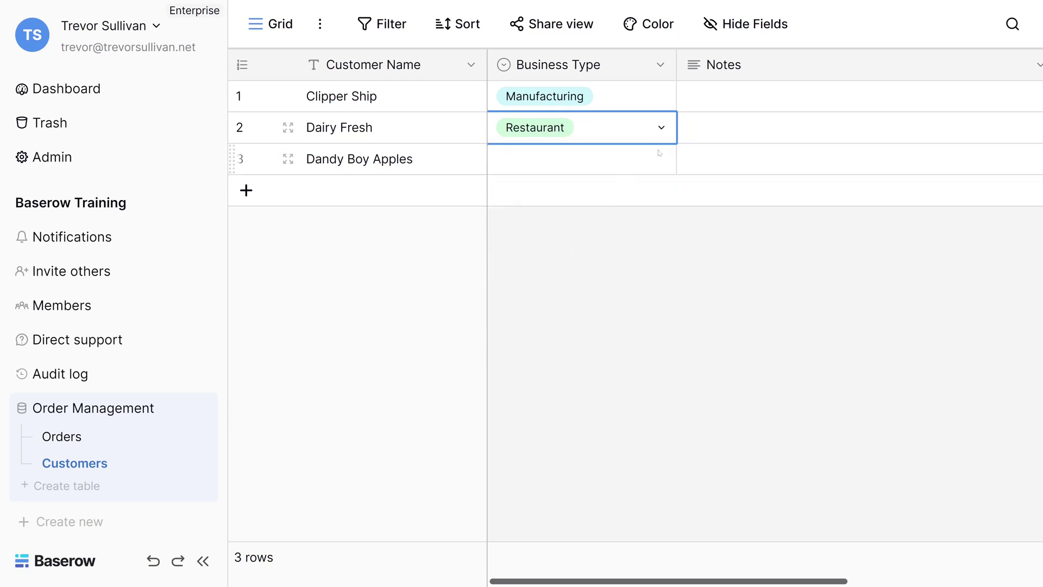
left_click(662, 161)
left_click(662, 163)
left_click(591, 290)
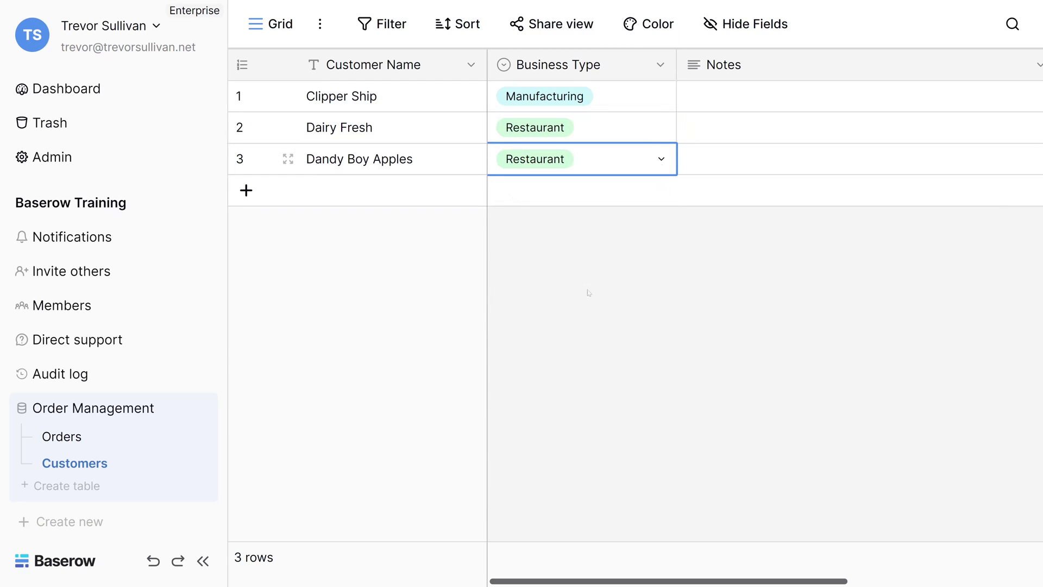
left_click(603, 266)
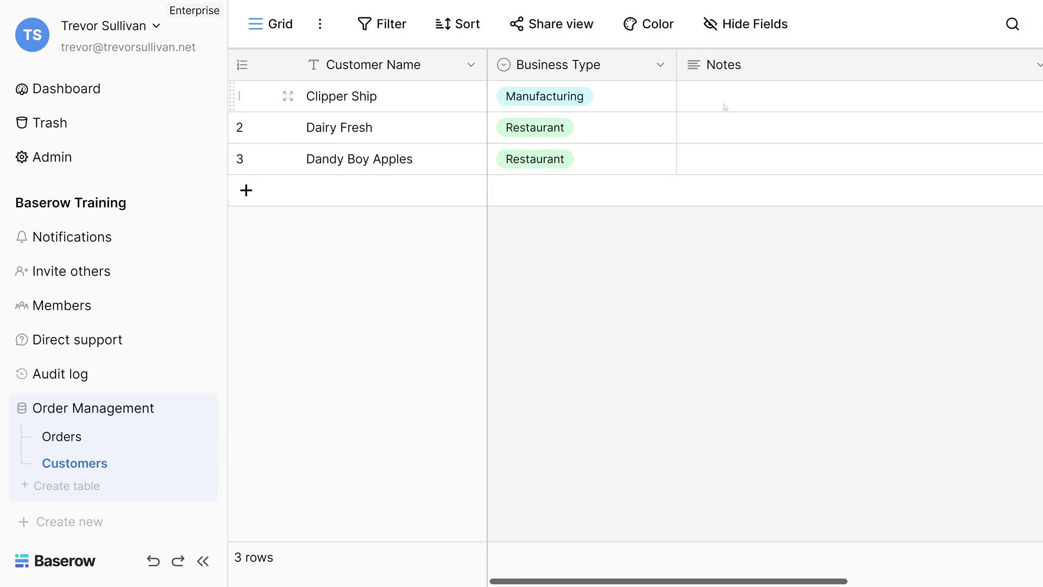
Step: Add a 'Customer Logo' File field right of Business Type and drop a logo image onto Clipper Ship
left_click(659, 64)
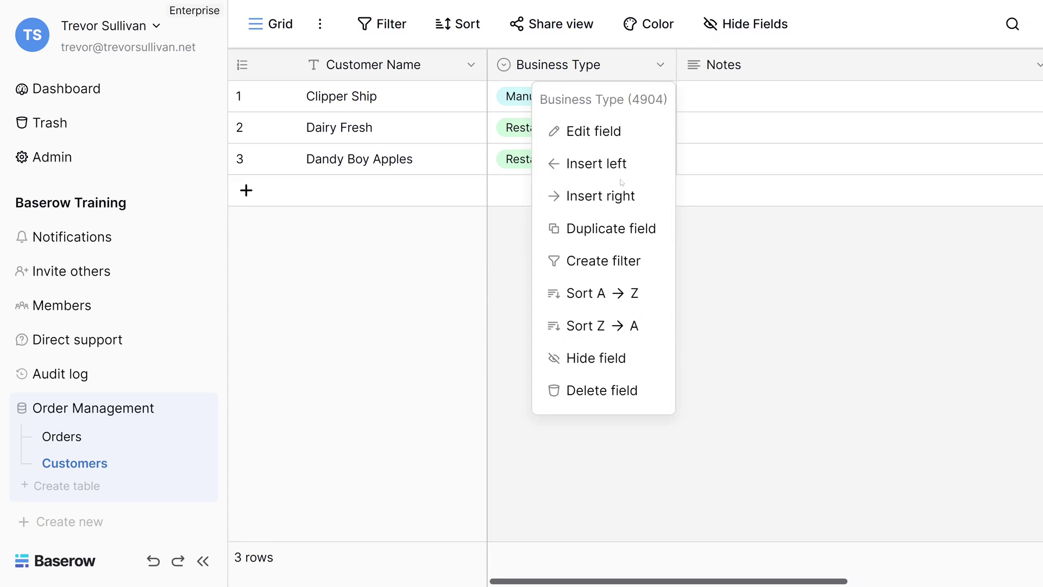
left_click(597, 199)
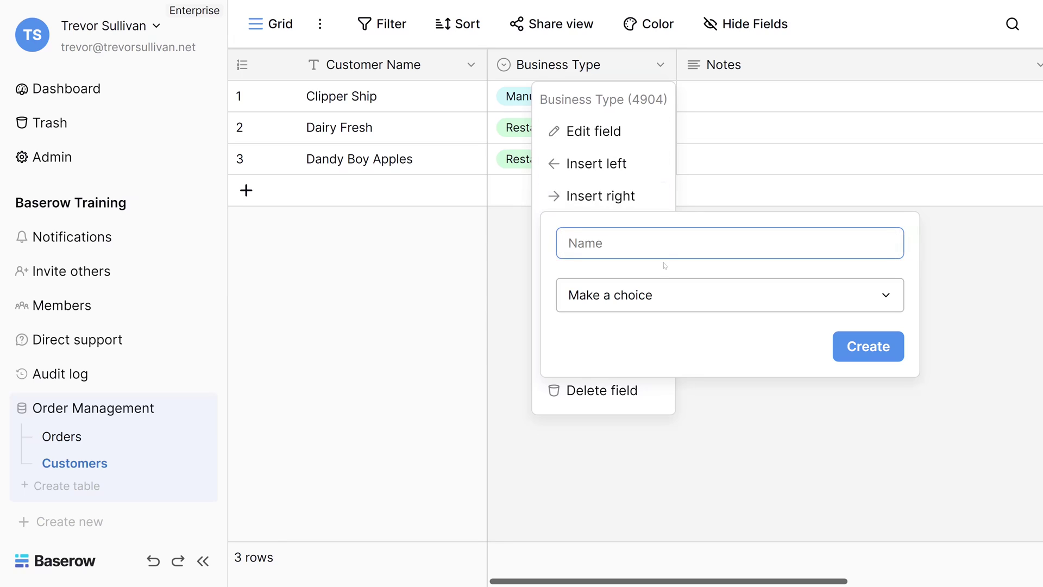
type("Customer Logo")
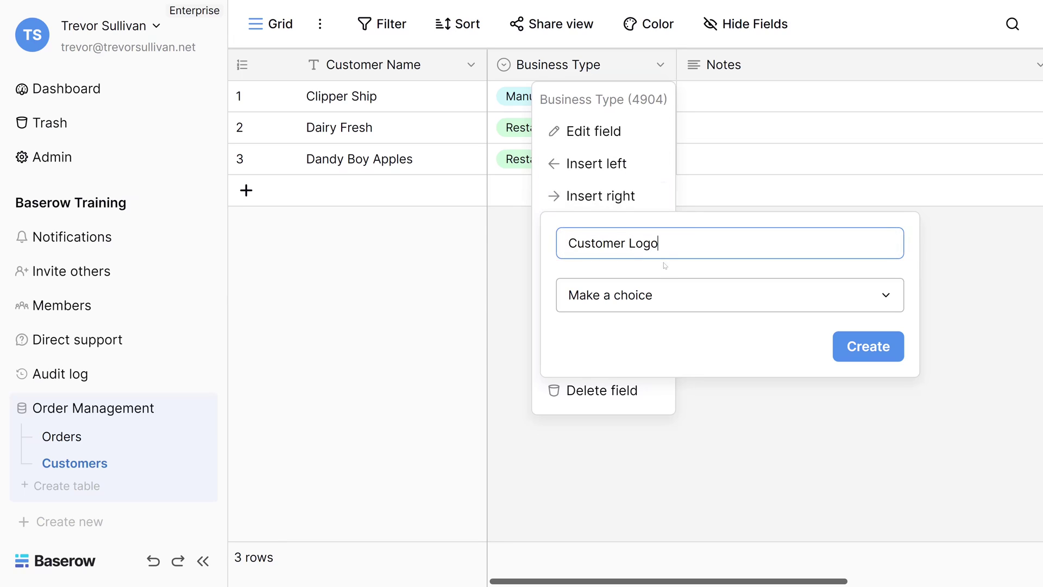
left_click(655, 305)
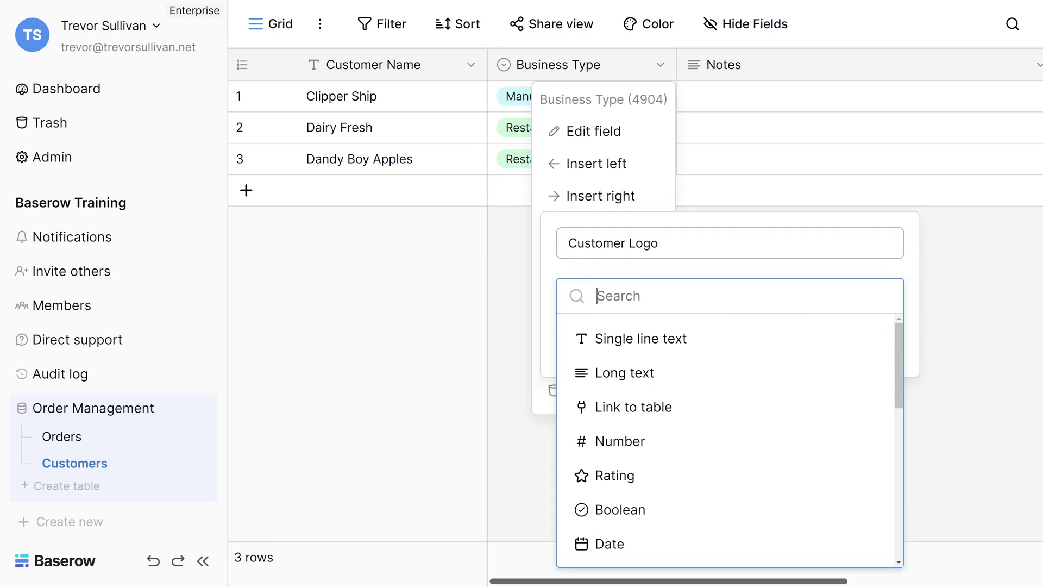
type("file")
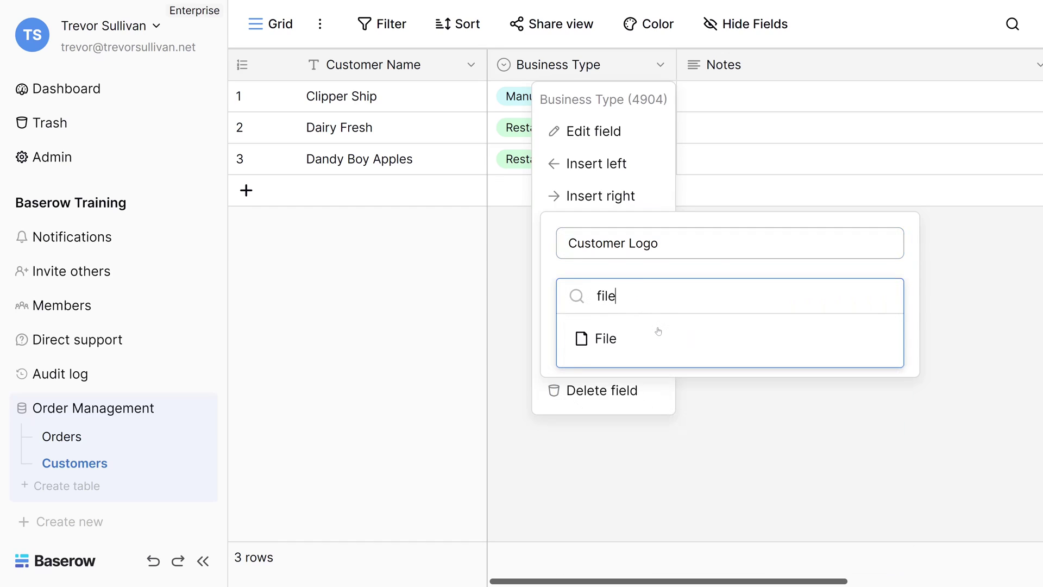
left_click(658, 331)
left_click(875, 346)
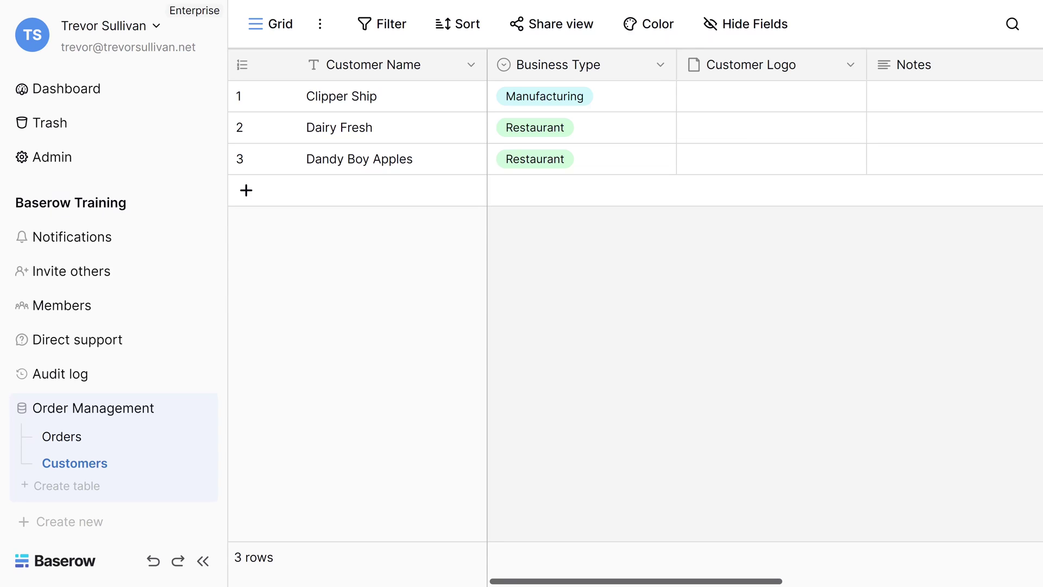
left_click_drag(298, 242, 715, 104)
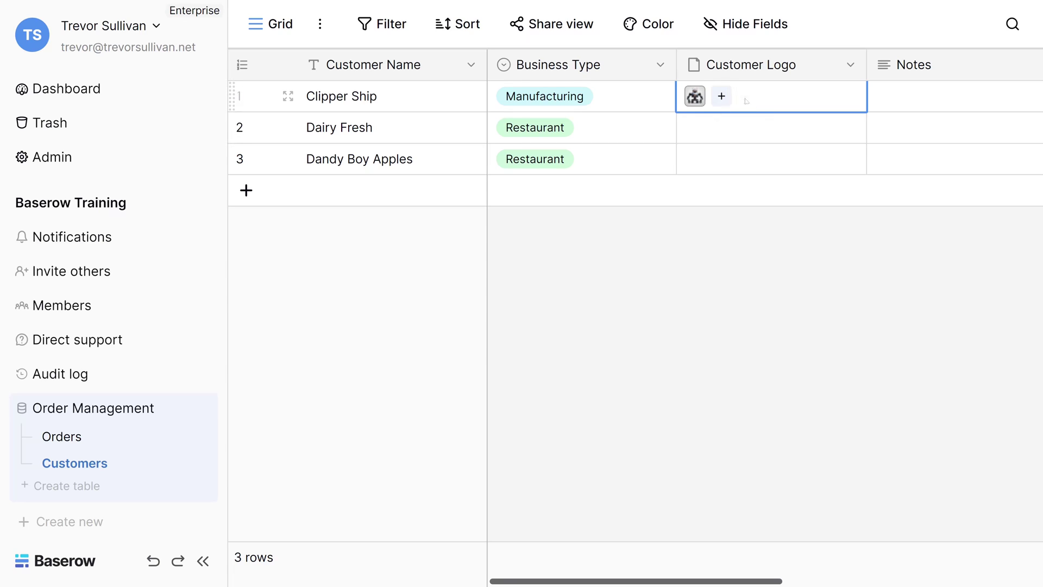
left_click(722, 100)
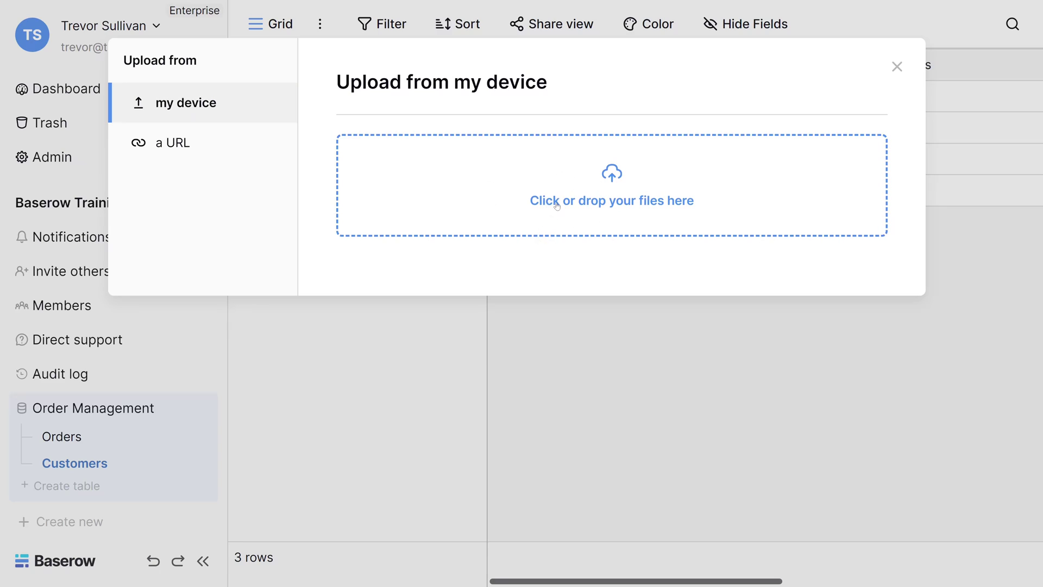
left_click(169, 152)
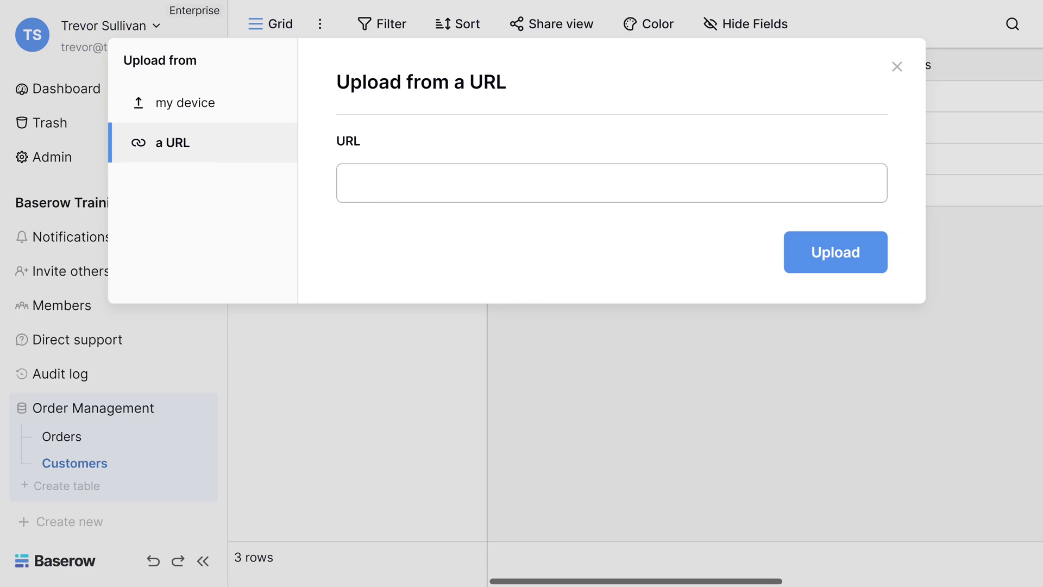
left_click(442, 432)
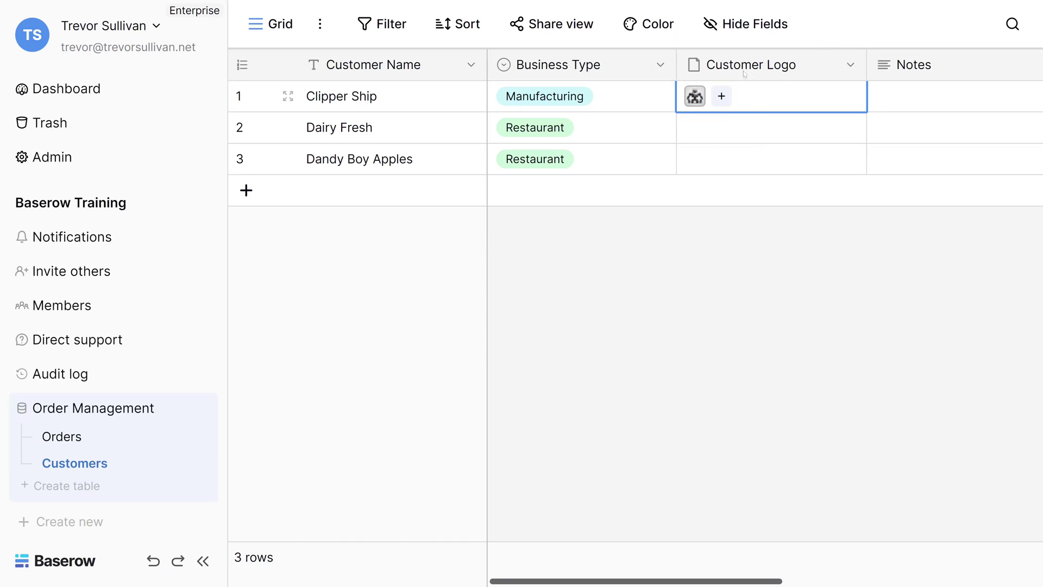
Step: Drag Customer Logo ahead of Business Type, then hide and re-show it via Hide Fields
left_click_drag(747, 68, 518, 67)
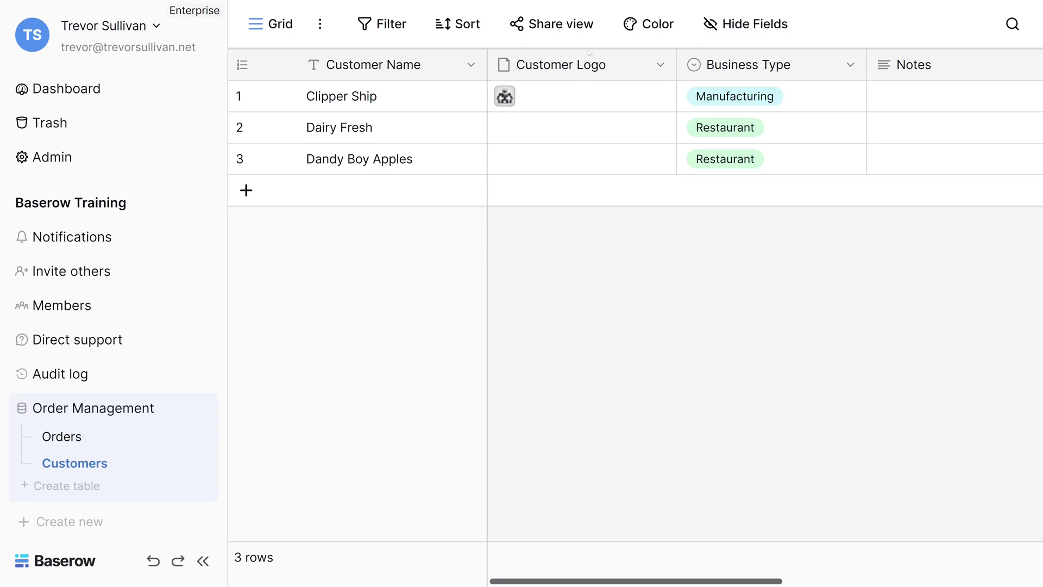
left_click(738, 31)
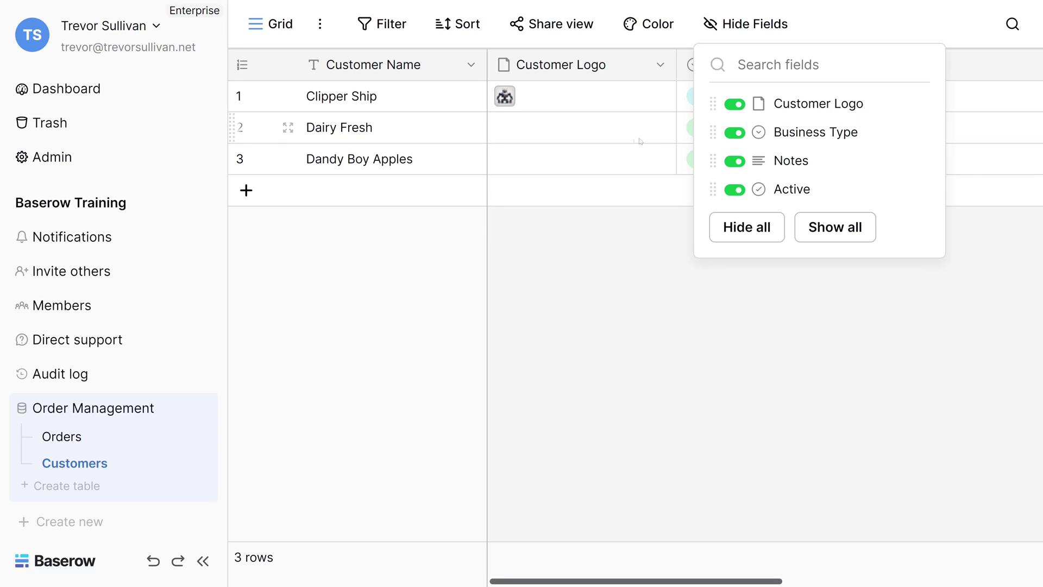
left_click(737, 105)
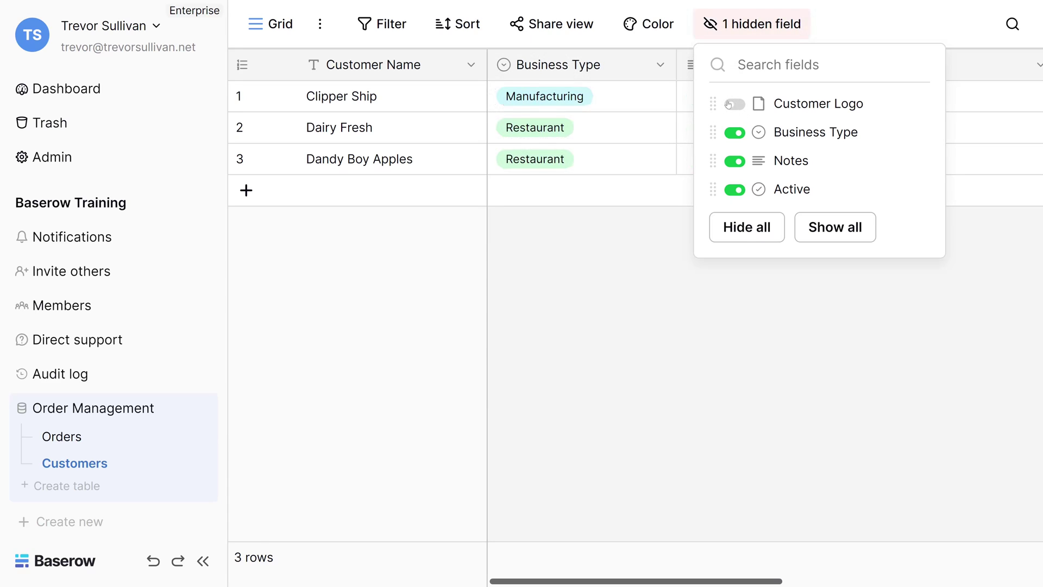
left_click(638, 265)
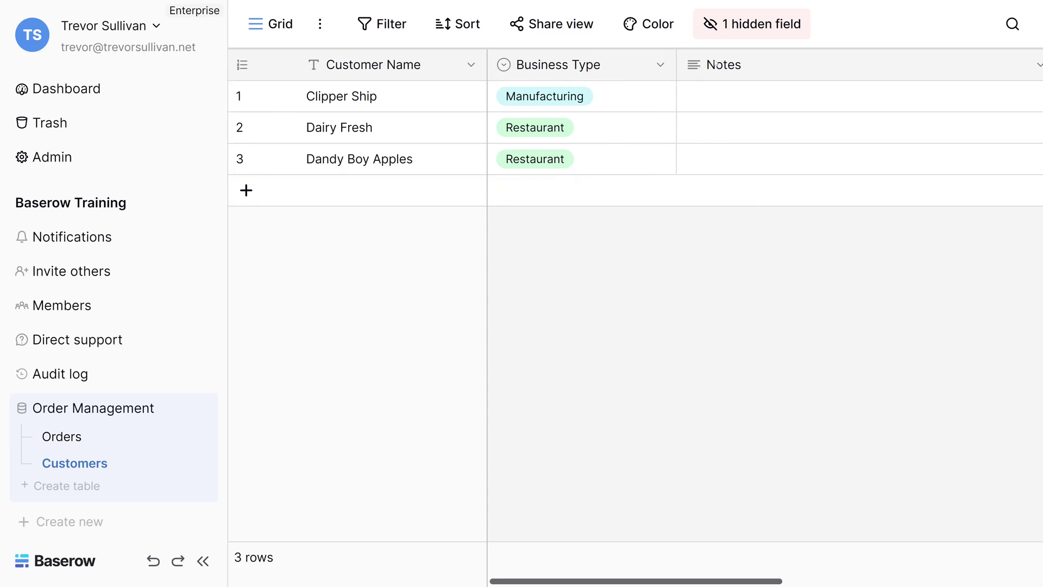
left_click(736, 29)
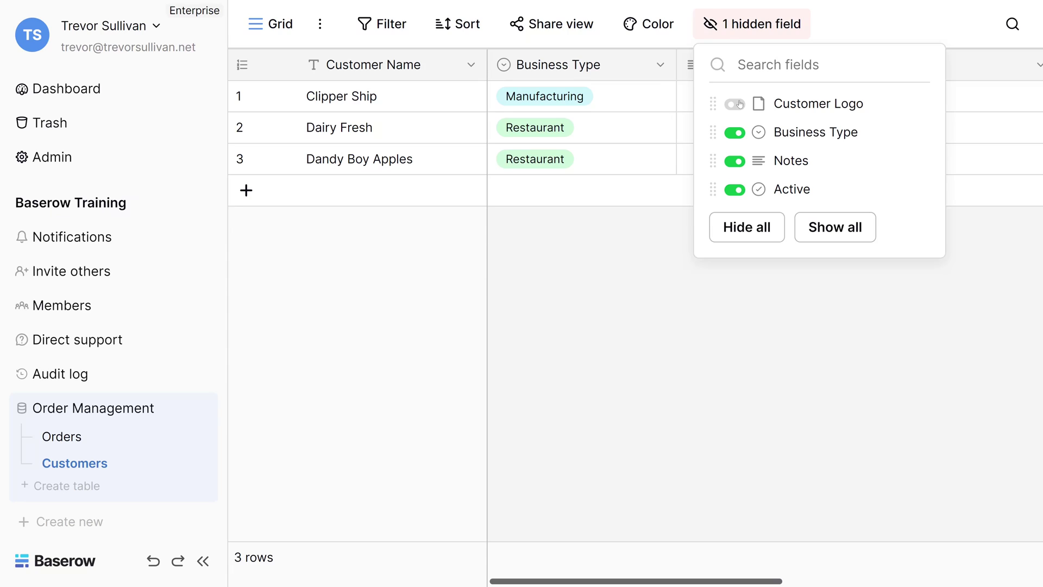
left_click(738, 105)
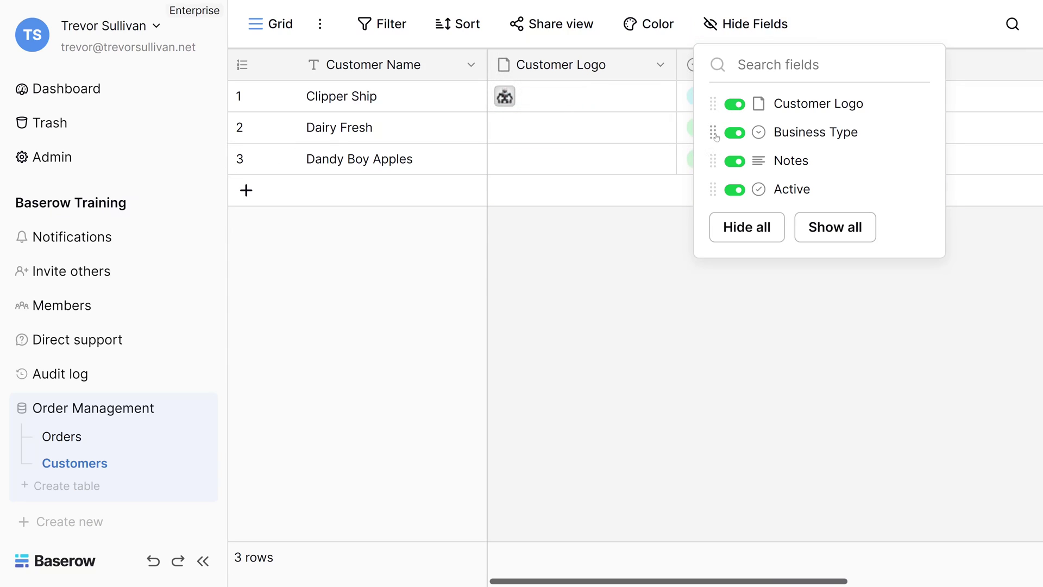
Step: Go to the Orders table, briefly revisiting Customers before returning to Orders
left_click(610, 273)
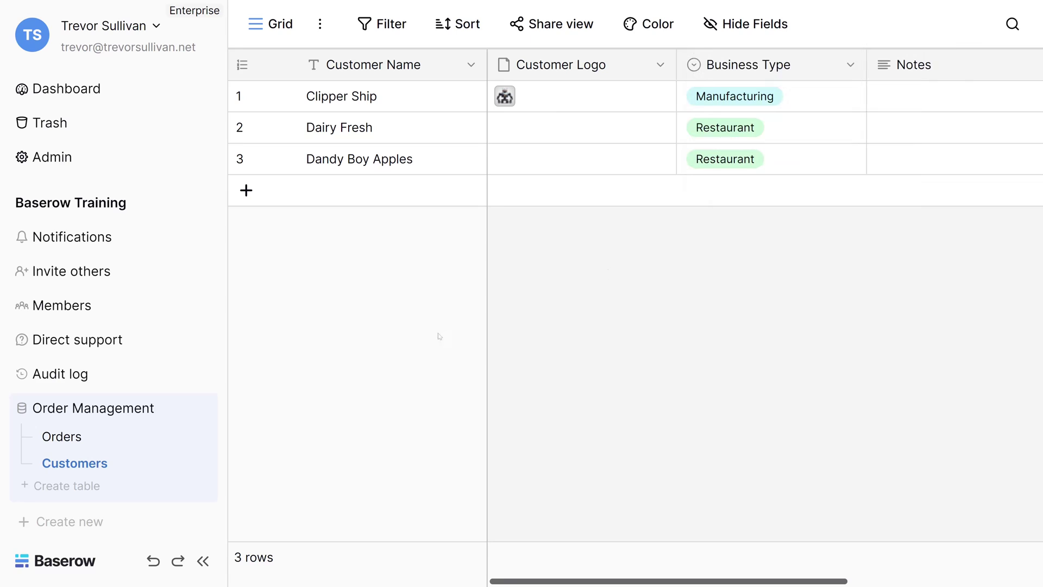
left_click(63, 440)
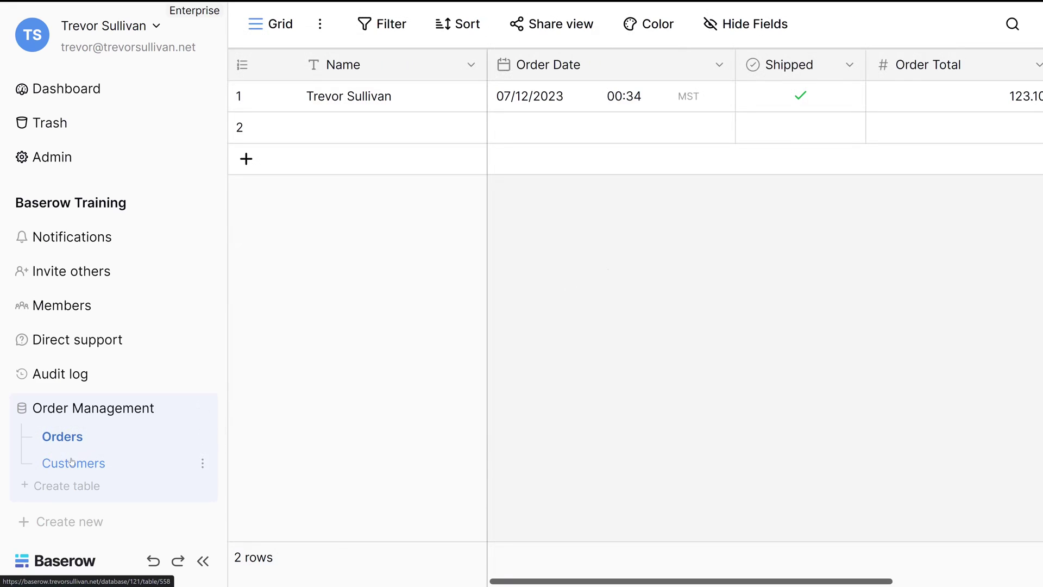
left_click(71, 461)
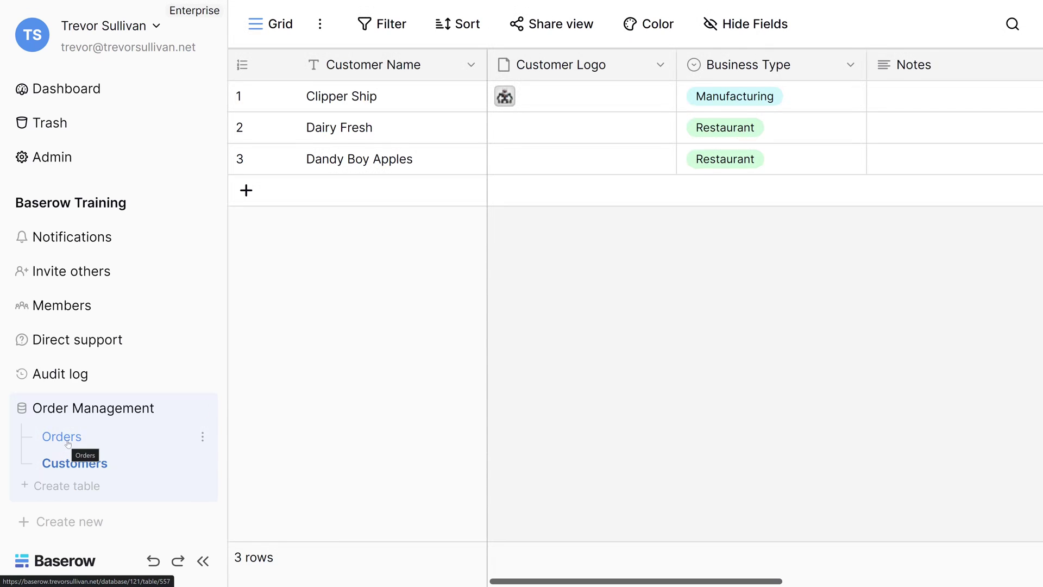
left_click(68, 444)
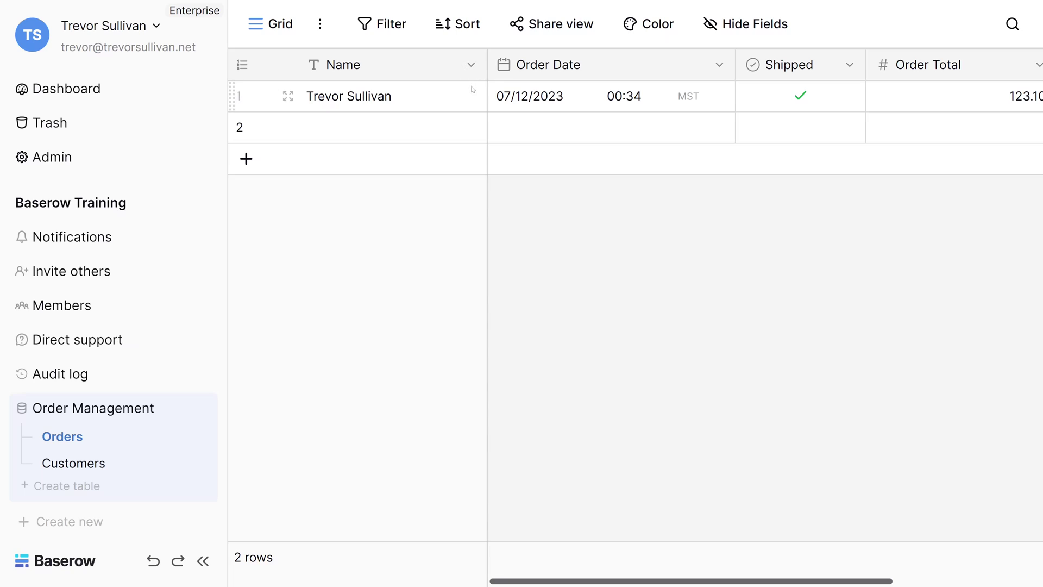
Step: Insert a 'Customer' Link to table field left of Order Date, linked to Customers without a related field
left_click(719, 65)
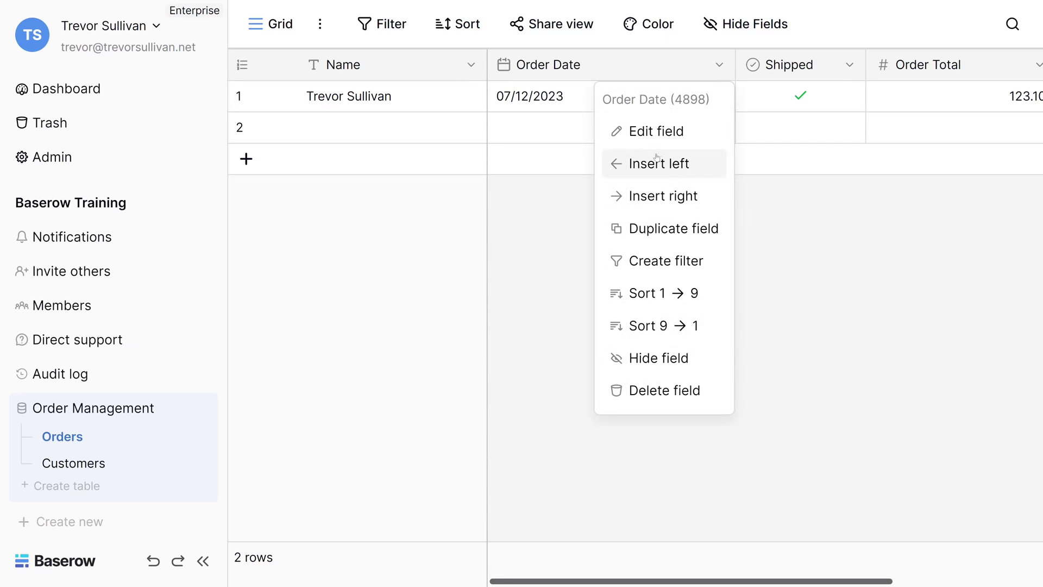
left_click(645, 172)
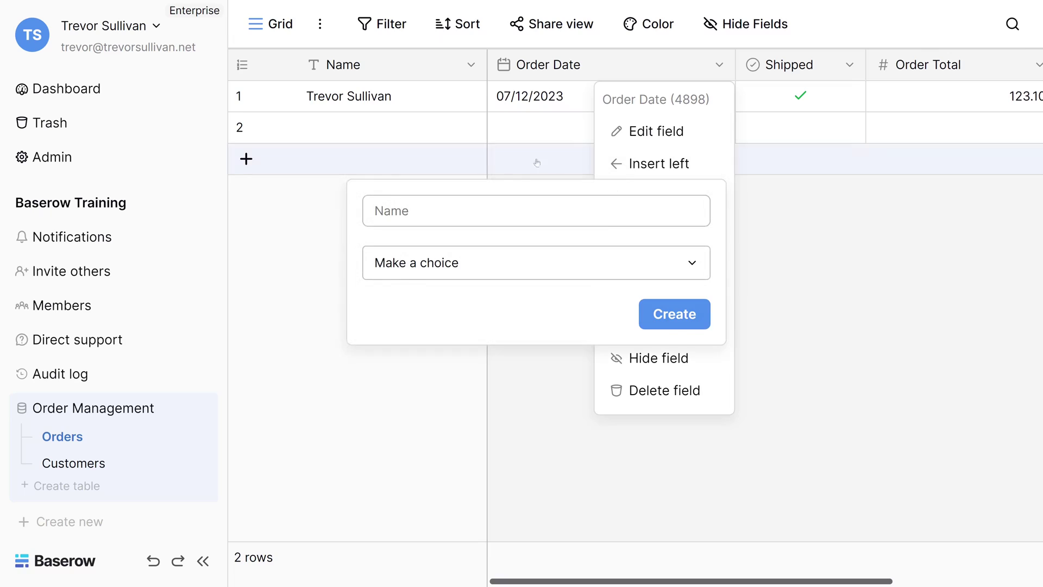
type("Customer")
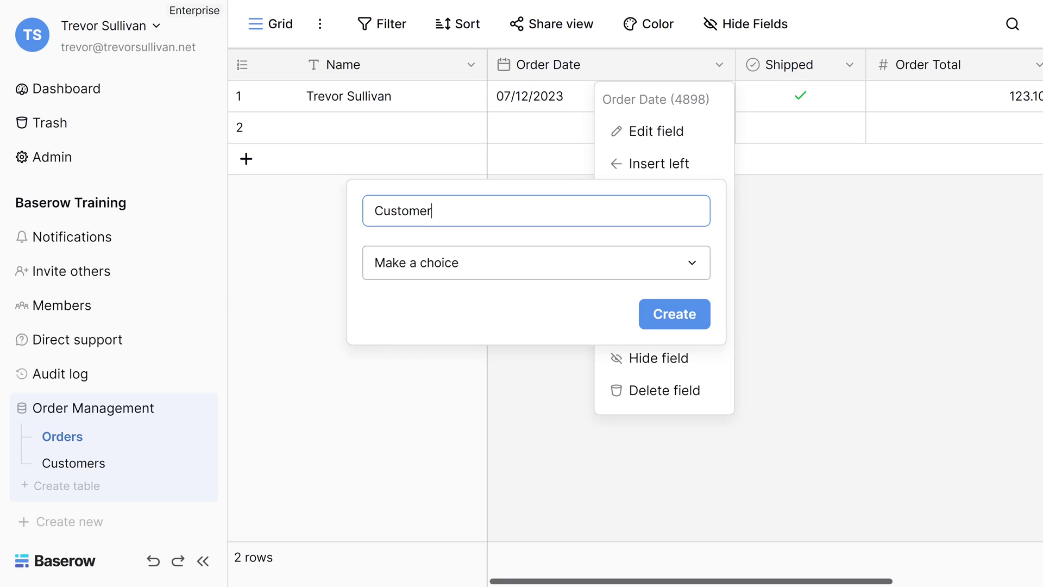
key("ctrl+a")
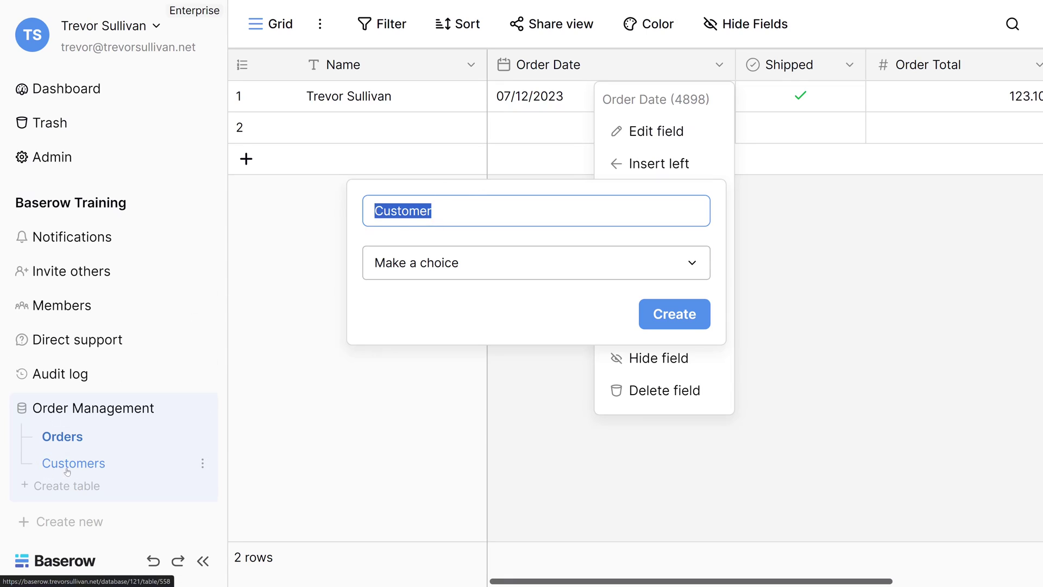
left_click(450, 274)
type("link")
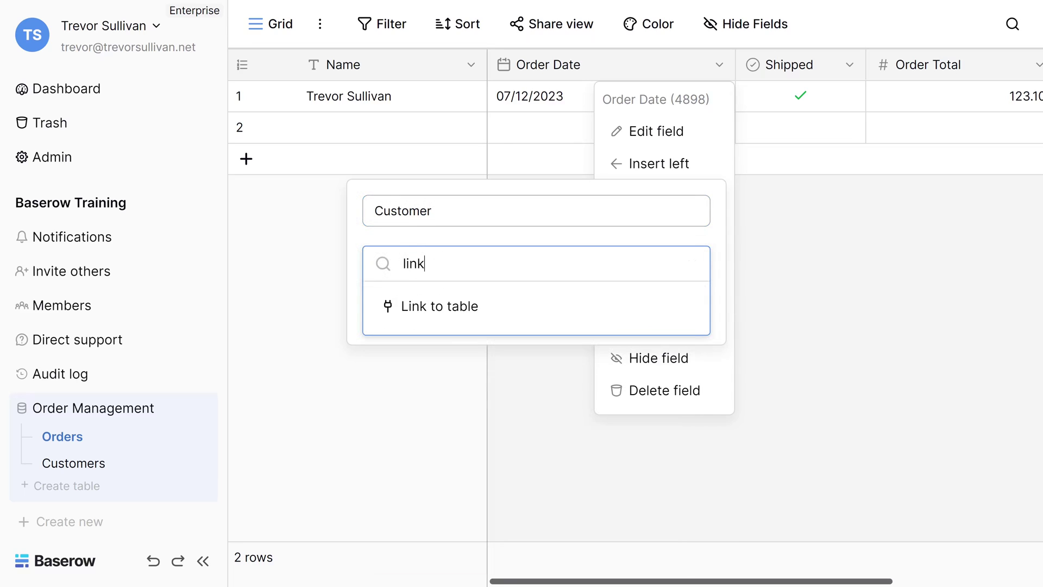
left_click(453, 304)
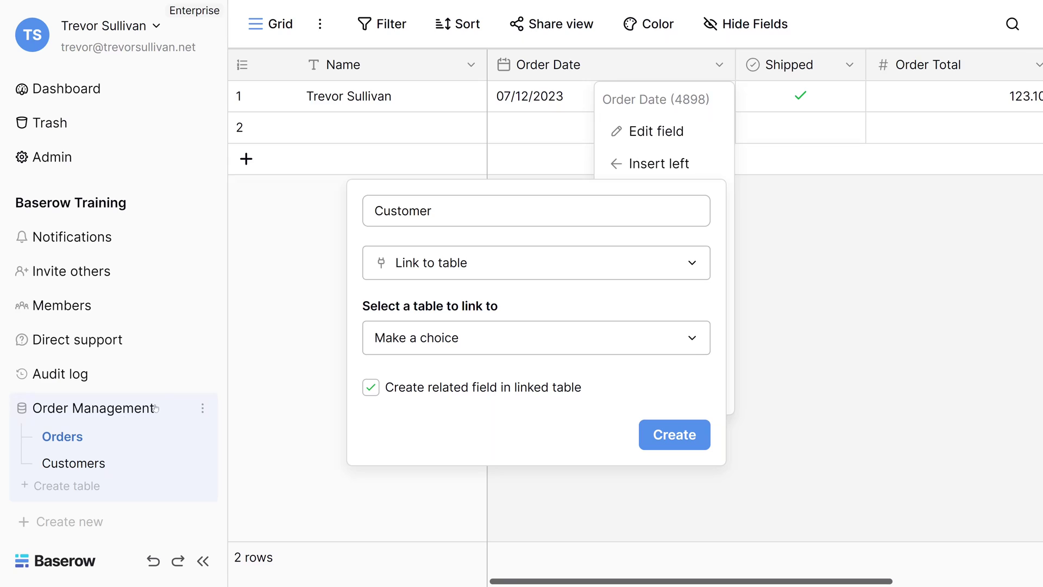
left_click(515, 352)
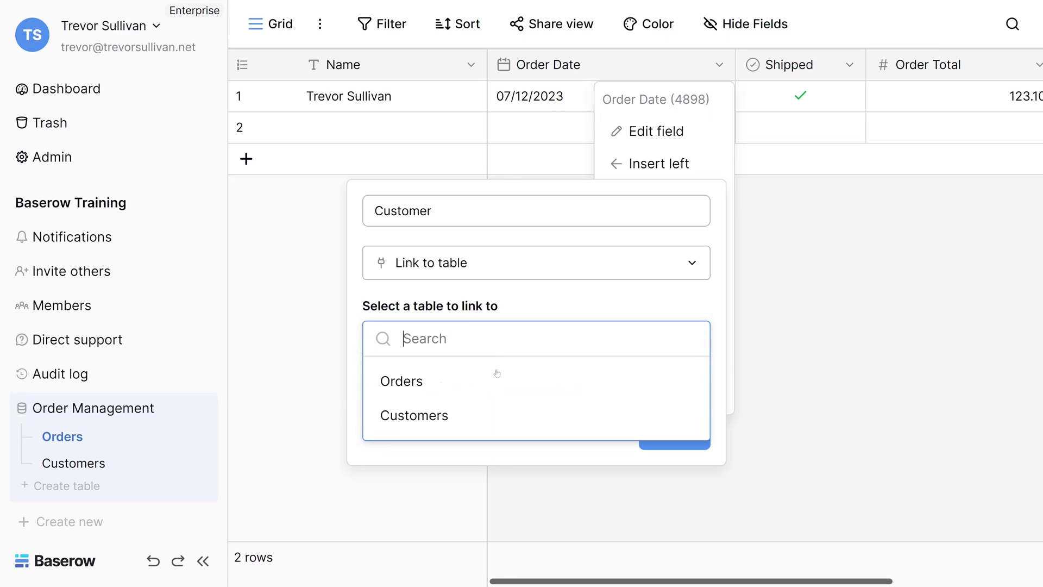
left_click(424, 416)
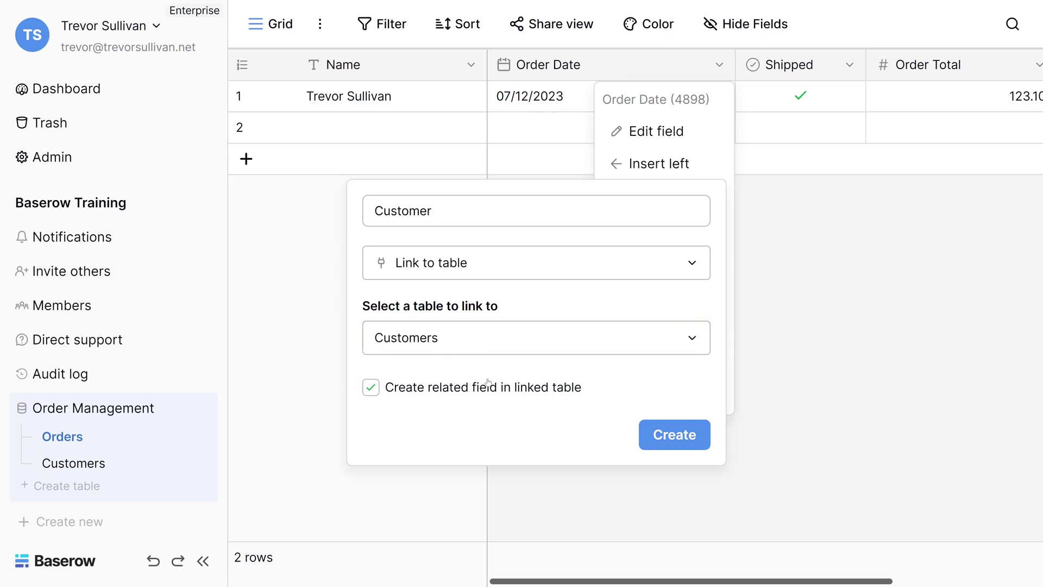
left_click(438, 387)
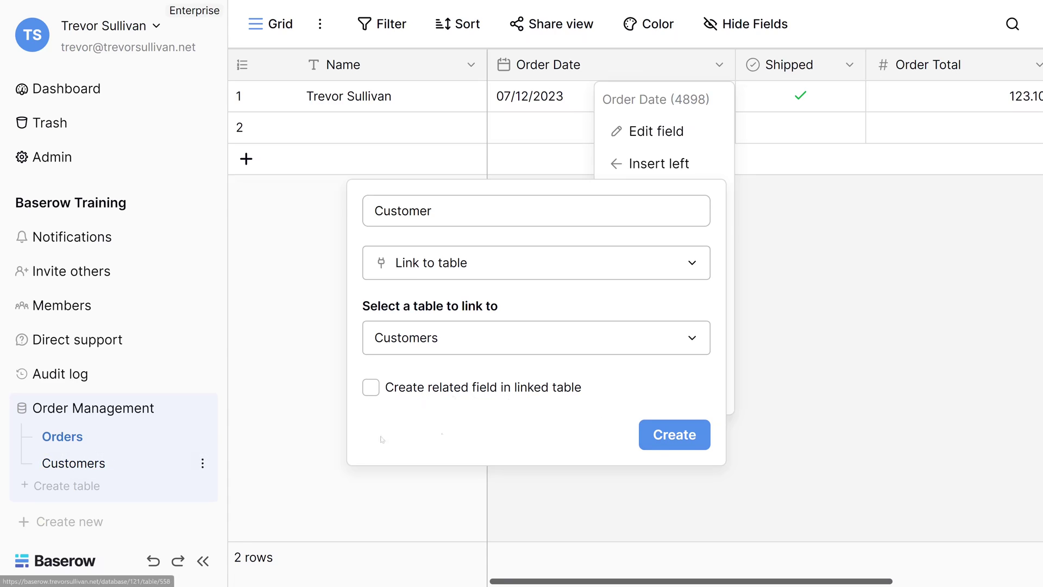
left_click(669, 437)
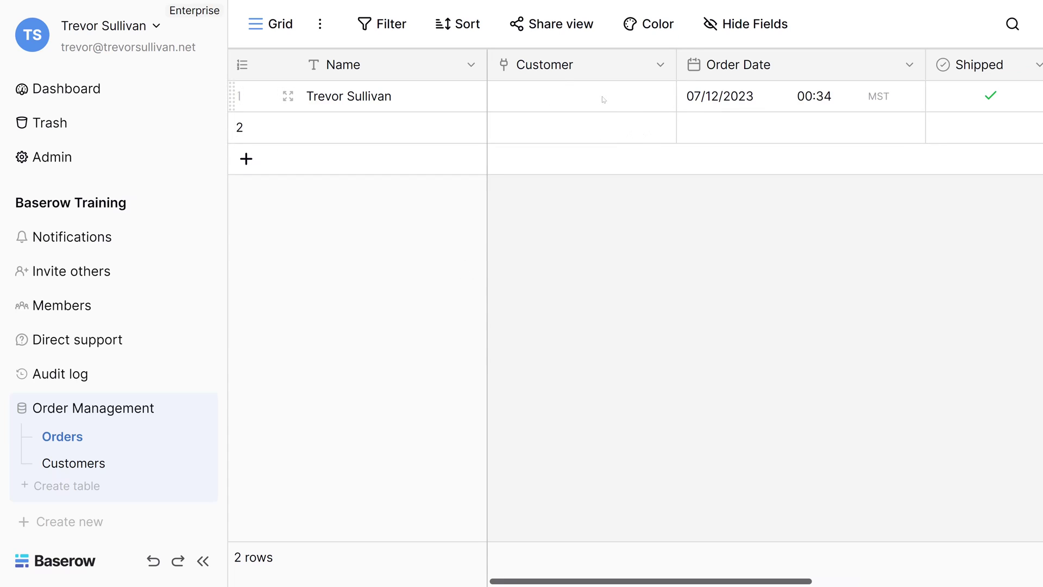
Step: Set the Customer cell of order row 1 to Clipper Ship and row 2 to Dairy Fresh
left_click(584, 105)
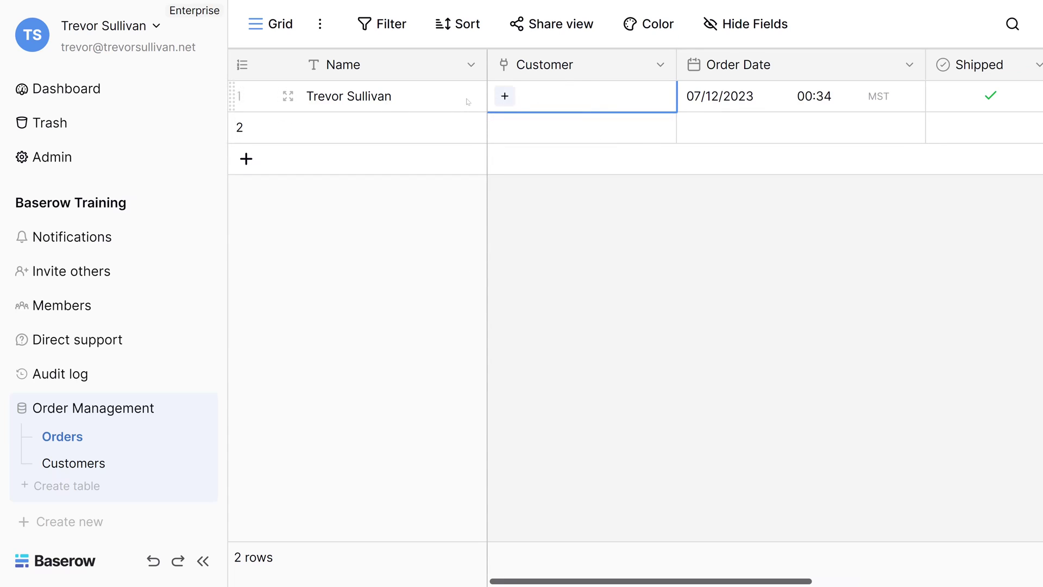
left_click(504, 101)
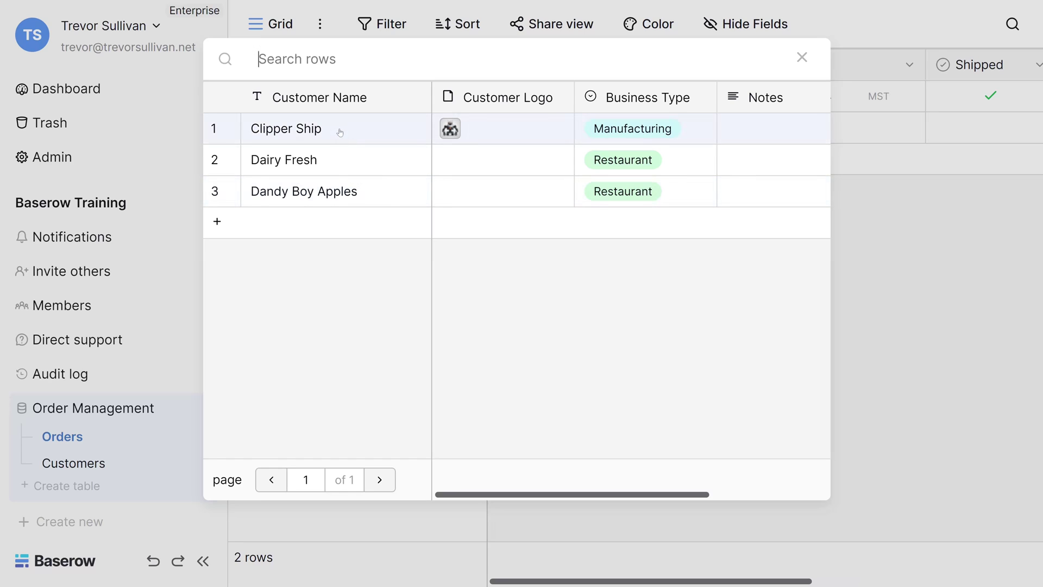
left_click(309, 135)
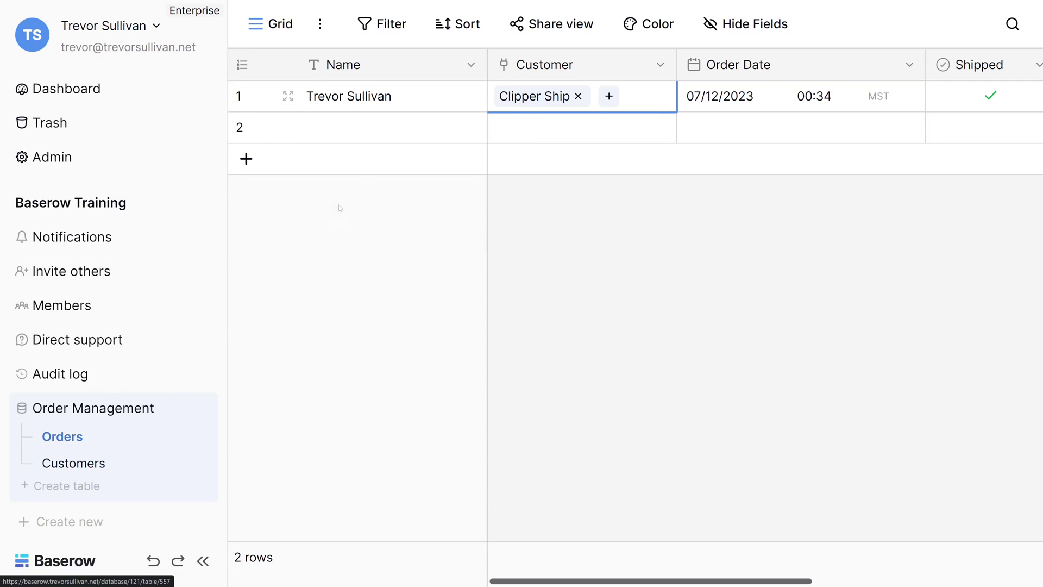
left_click(357, 134)
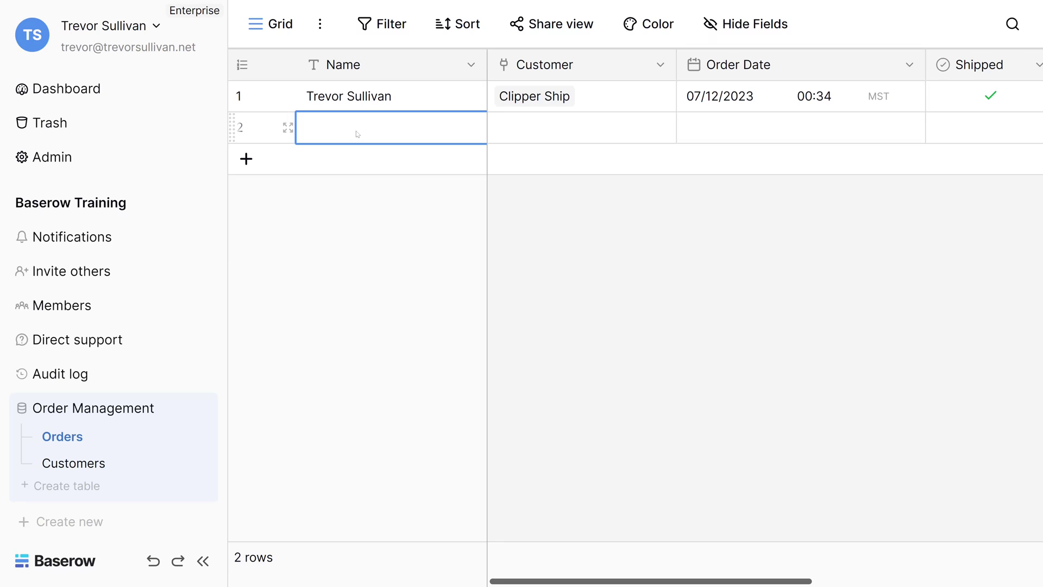
left_click(536, 127)
left_click(504, 128)
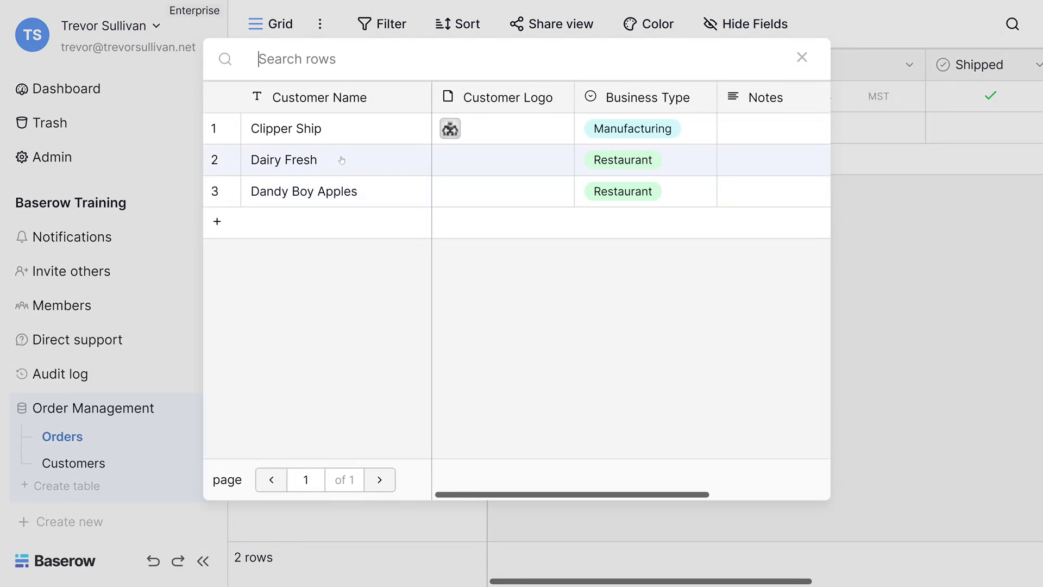
left_click(333, 158)
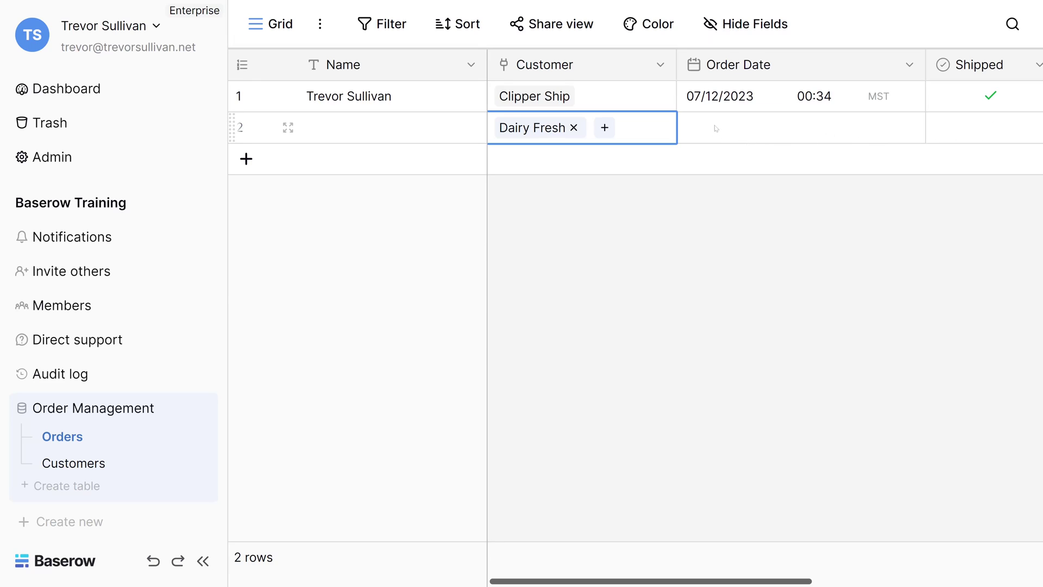
left_click(762, 132)
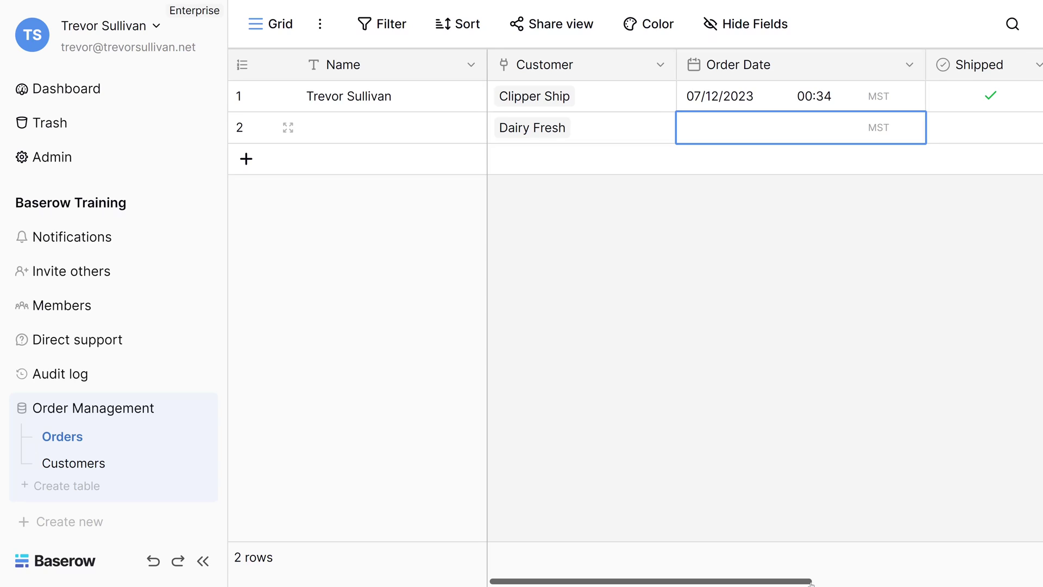
left_click_drag(810, 581, 964, 581)
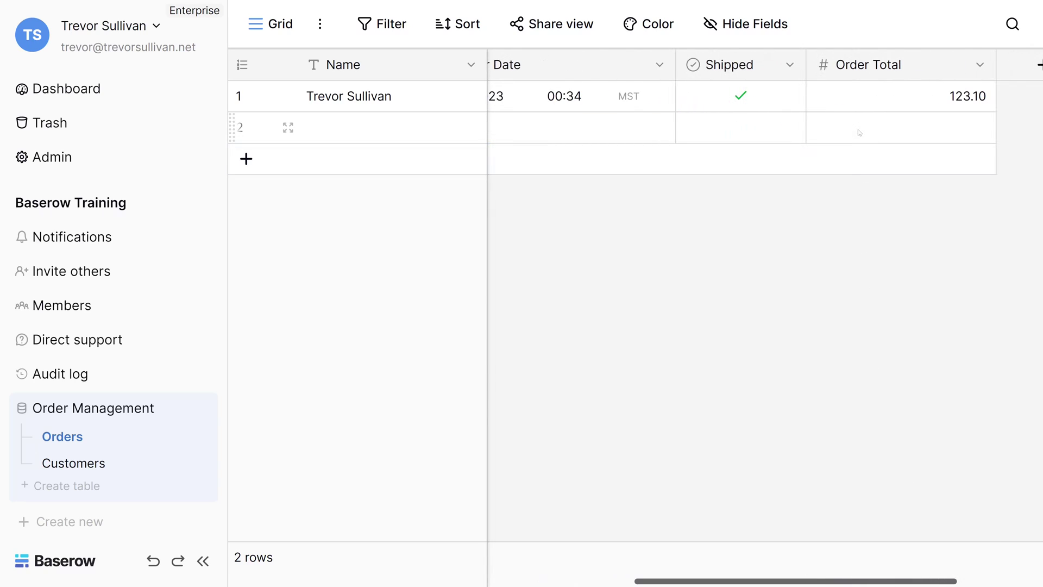
scroll(652, 97, "left", 5)
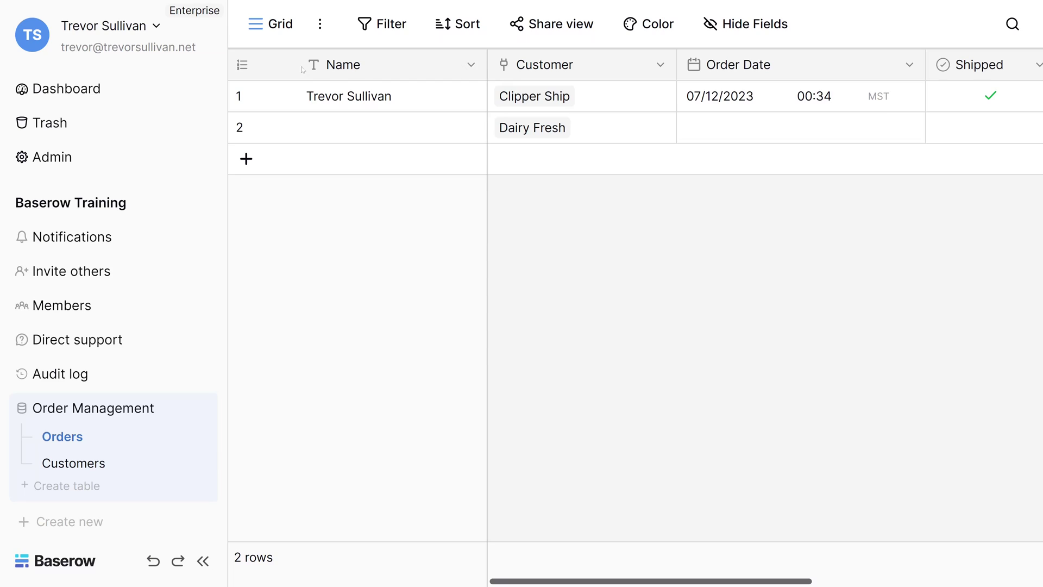
Step: Change the Name field to a Number field renamed 'OrderID'
left_click(471, 65)
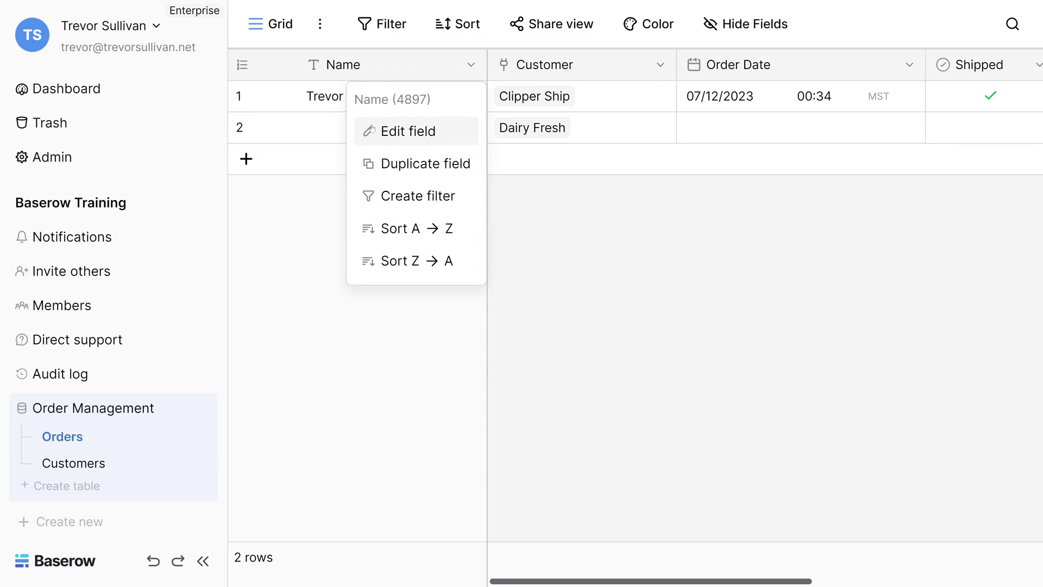
left_click(373, 132)
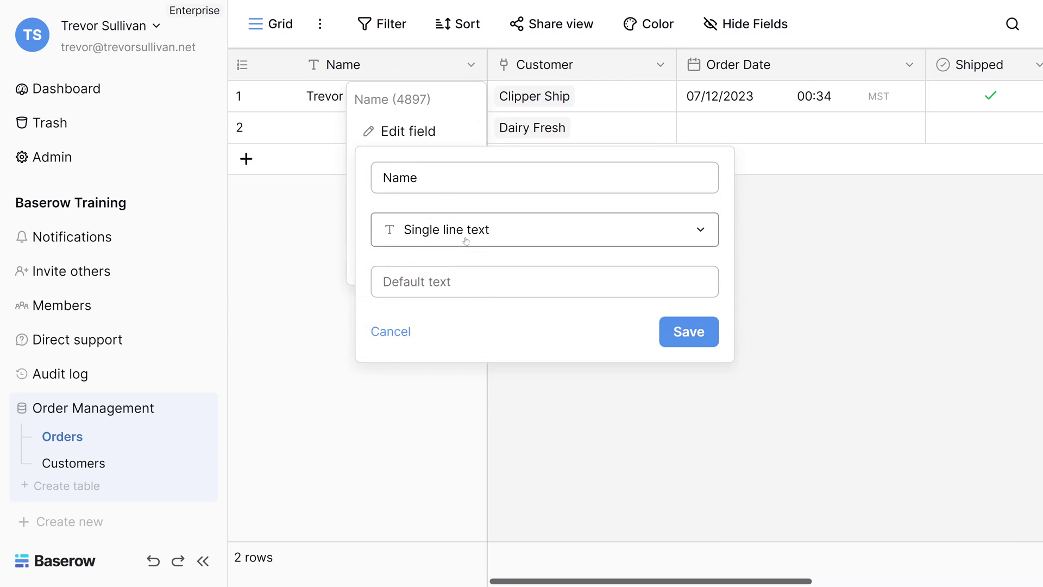
left_click(466, 241)
left_click(454, 376)
double_click(400, 178)
type("OrderID")
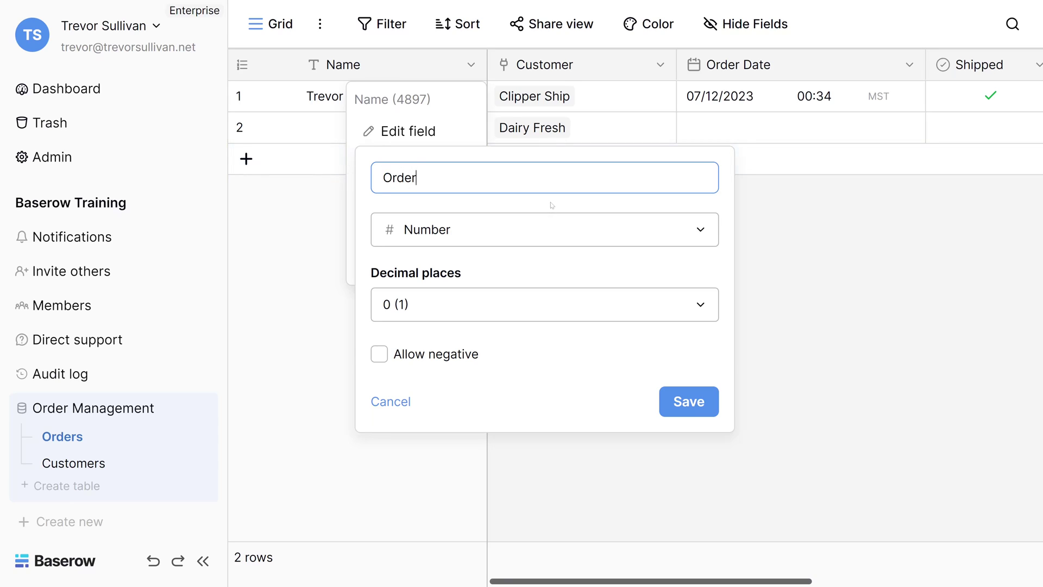
left_click(689, 404)
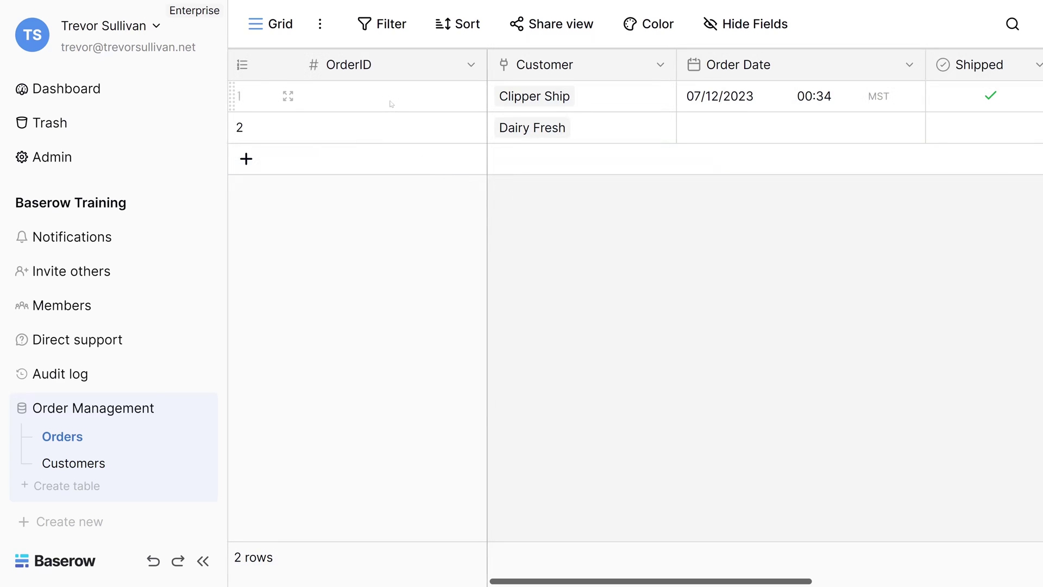
Step: Enter OrderID values 1 and 2 for the two orders
left_click(391, 103)
type("1")
left_click(395, 132)
type("2")
left_click(383, 185)
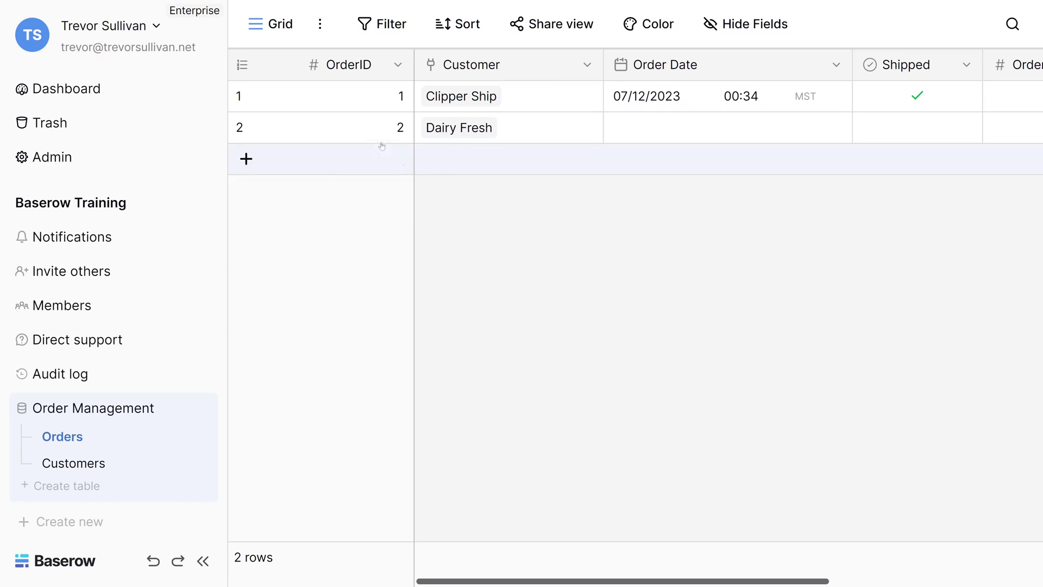
Step: Open the OrderID field's edit settings and browse the field type list, leaving it as Number
left_click(399, 65)
left_click(361, 136)
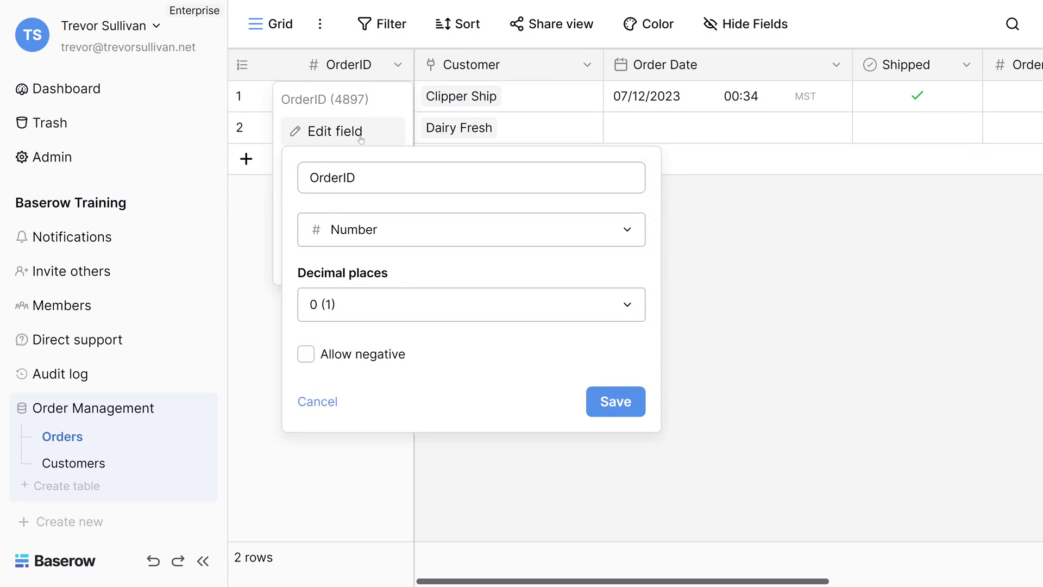
left_click(400, 231)
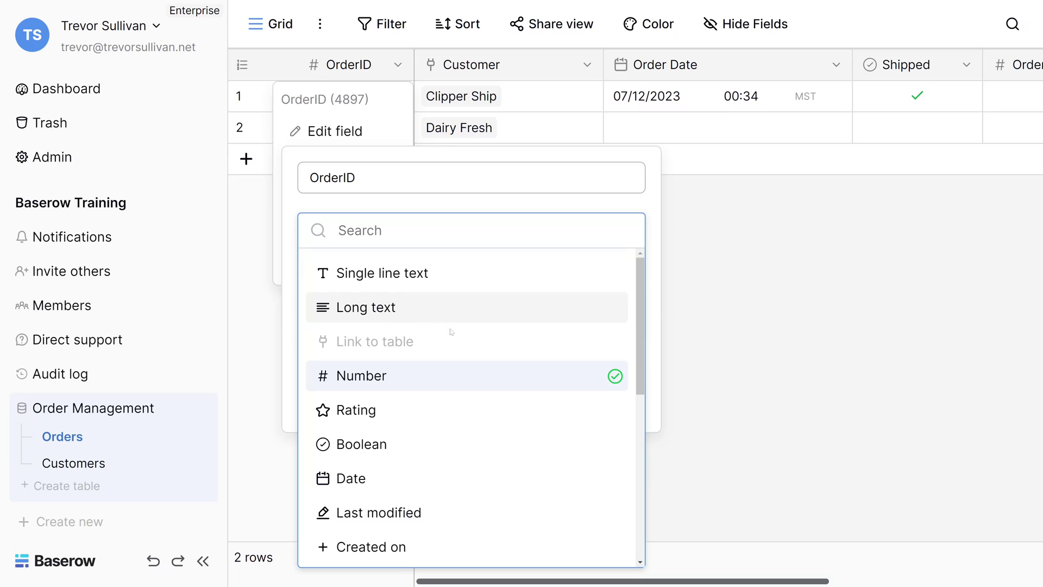
scroll(451, 431, "down", 6)
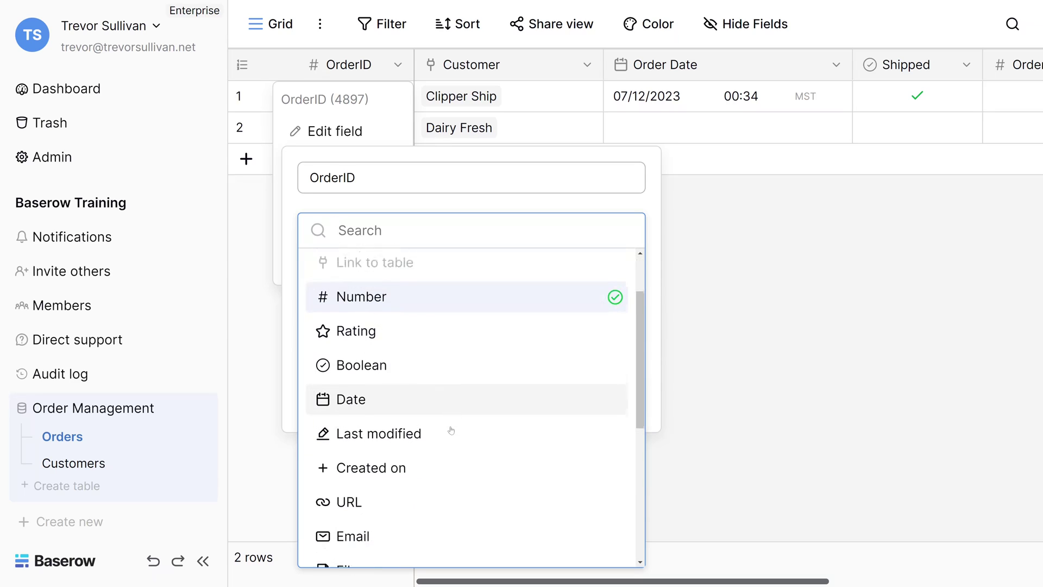
scroll(451, 432, "down", 1)
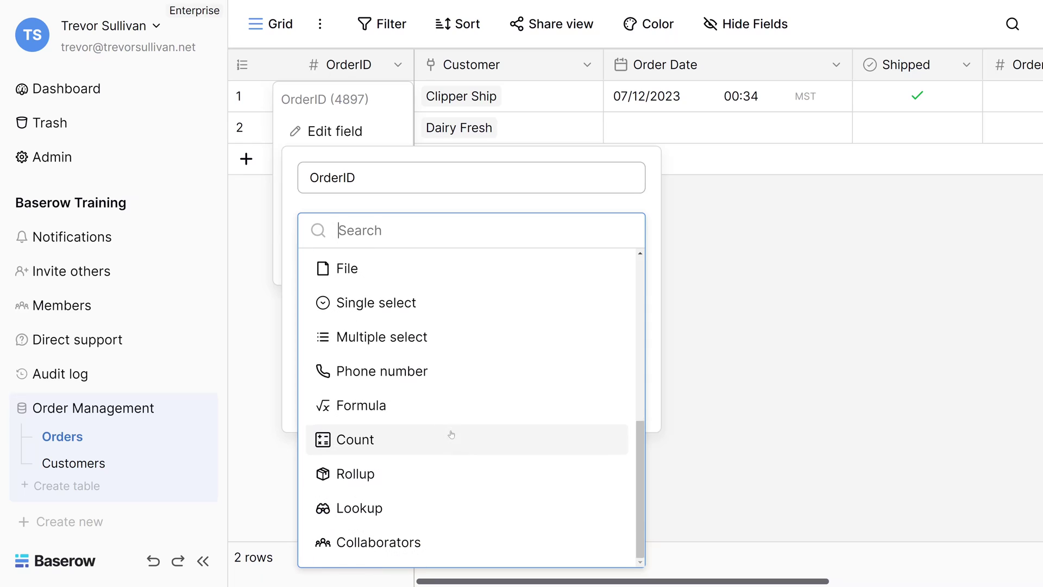